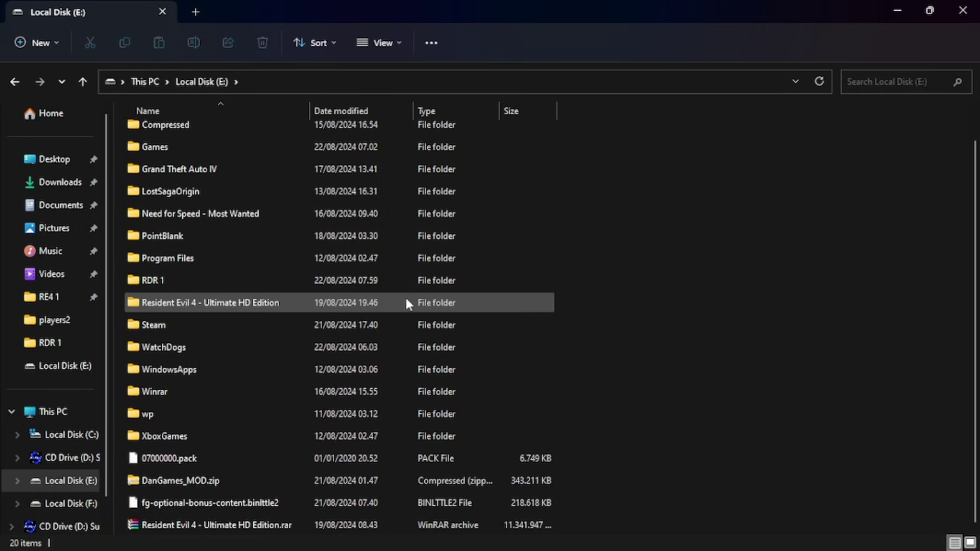
Open the RDR 1 folder on Local Disk (E:) and widen the Name column to show the full archive names.
{"action": "double_click", "coordinate": [161, 286]}
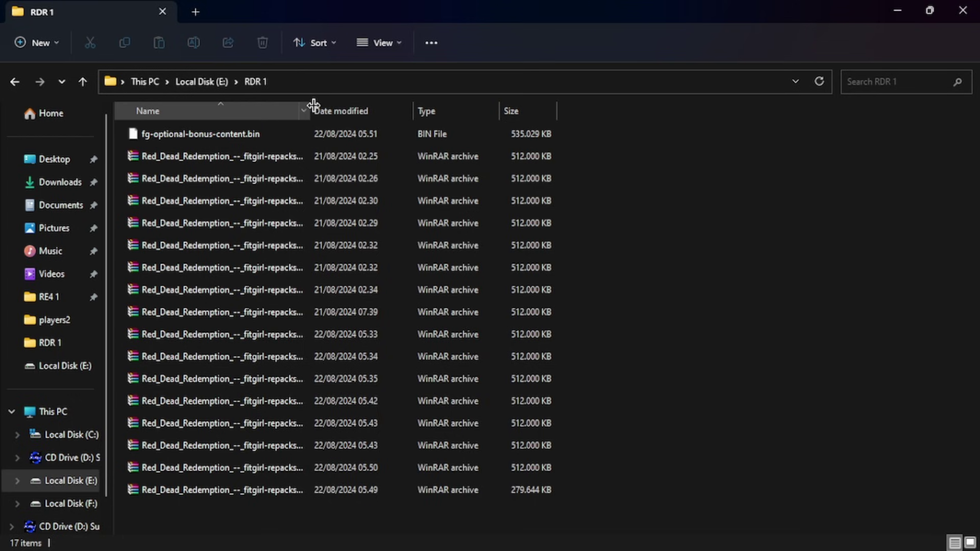
{"action": "left_click_drag", "start_coordinate": [311, 105], "coordinate": [368, 106]}
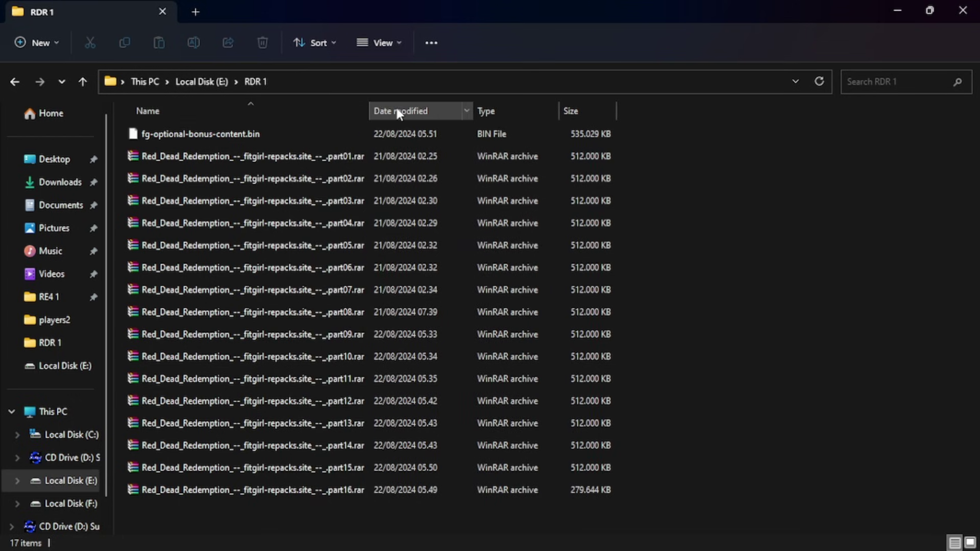
{"action": "left_click", "coordinate": [291, 155]}
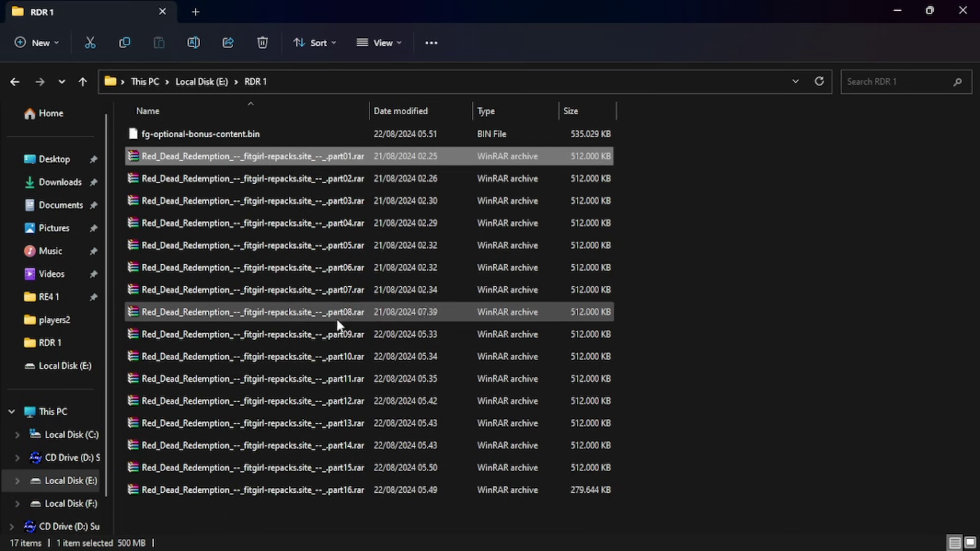
{"action": "left_click", "coordinate": [271, 517]}
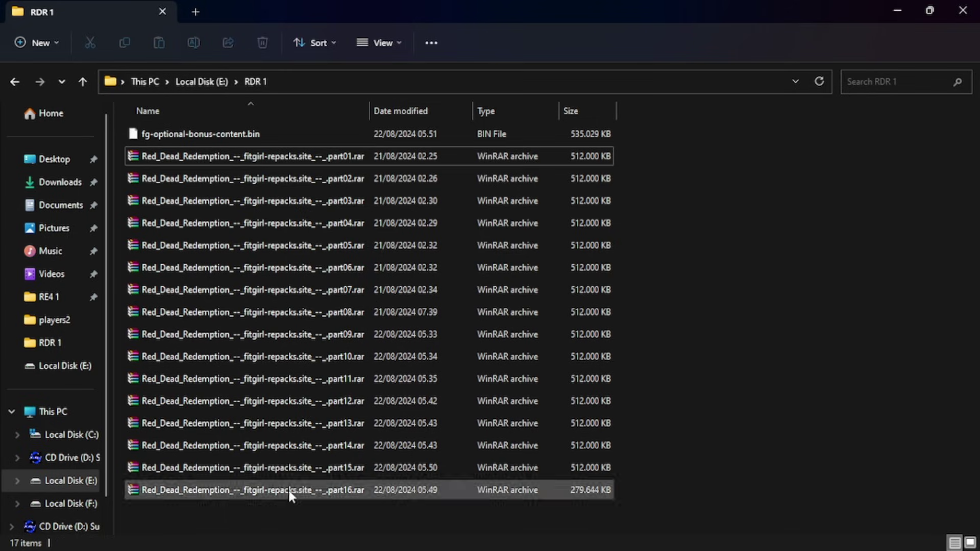
Open the archive Red_Dead_Redemption_--_fitgirl-repacks.site_--_.part01.rar in WinRAR to view its contents.
{"action": "left_click", "coordinate": [323, 162]}
{"action": "double_click", "coordinate": [327, 162]}
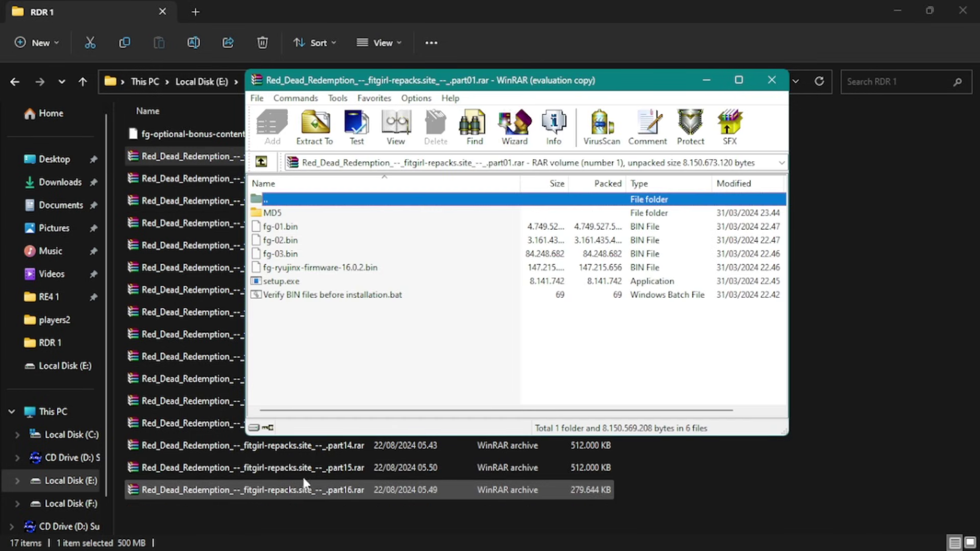
{"action": "left_click", "coordinate": [707, 80]}
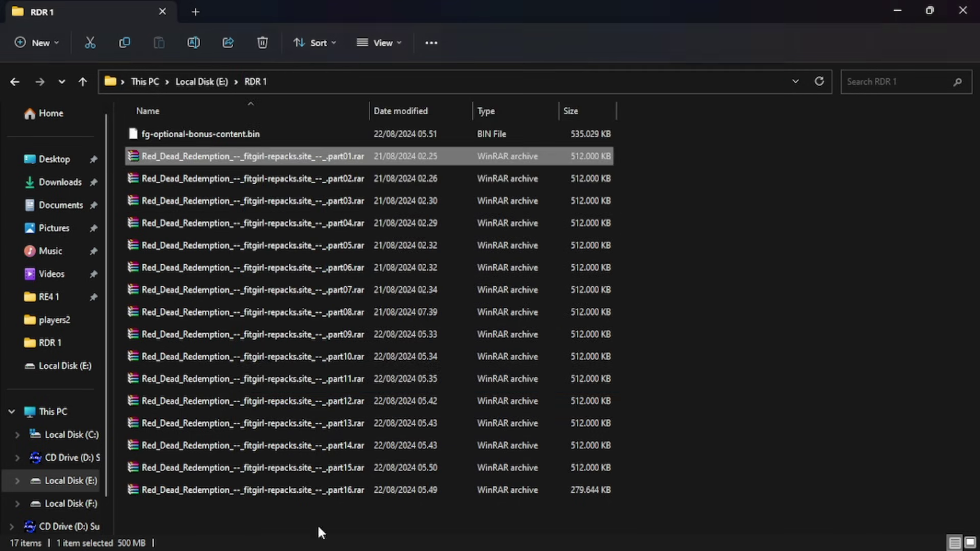
{"action": "left_click", "coordinate": [244, 534]}
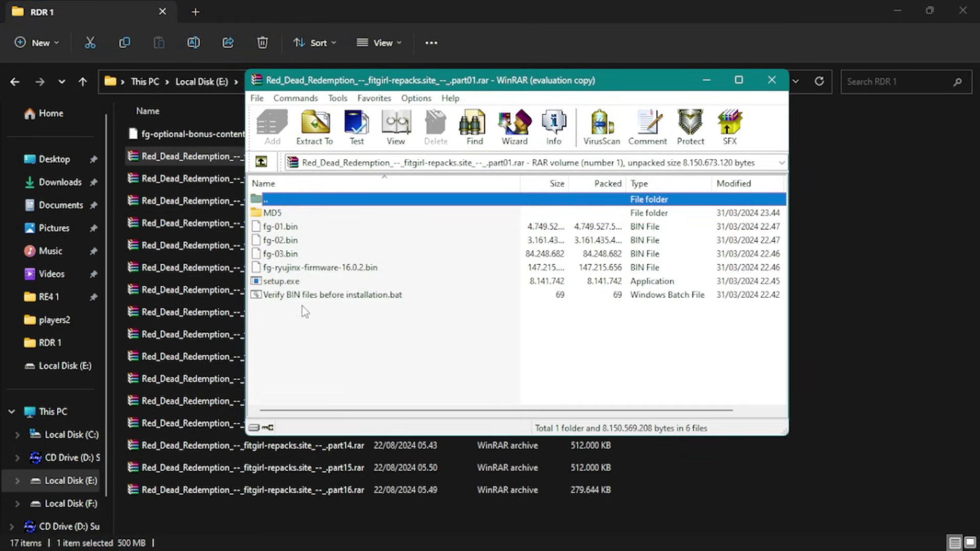
Create a folder named "Rdr Installer" at the root of Local Disk (E:) and open it.
{"action": "left_click", "coordinate": [18, 89]}
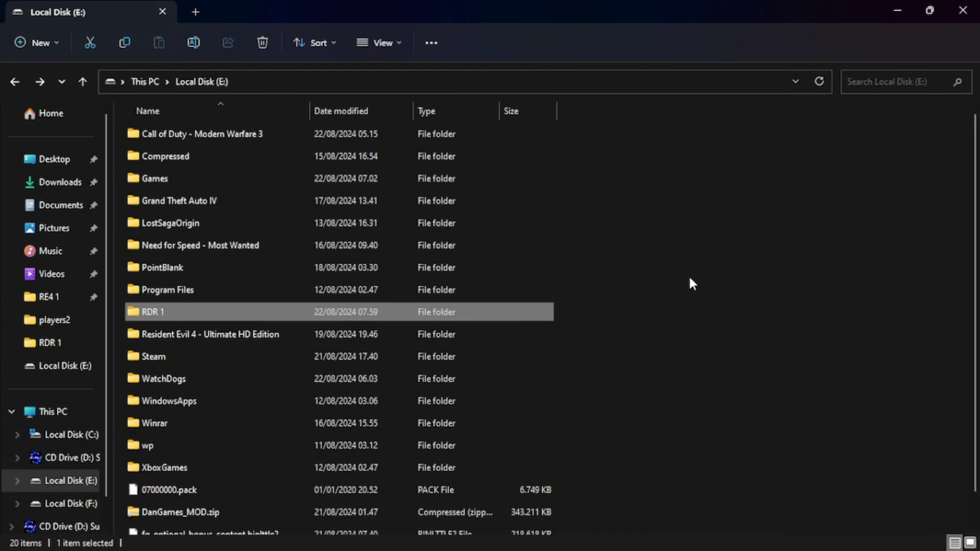
{"action": "left_click", "coordinate": [23, 38]}
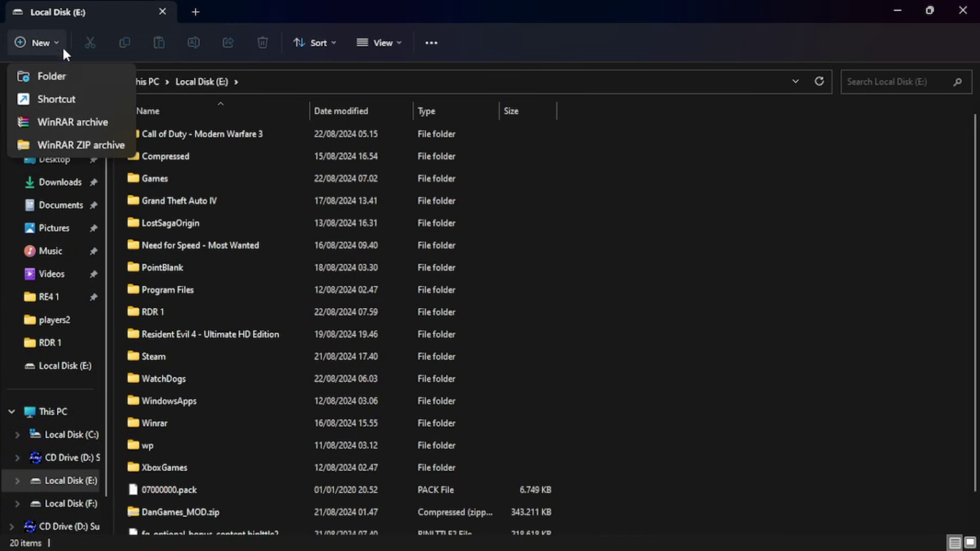
{"action": "left_click", "coordinate": [117, 74]}
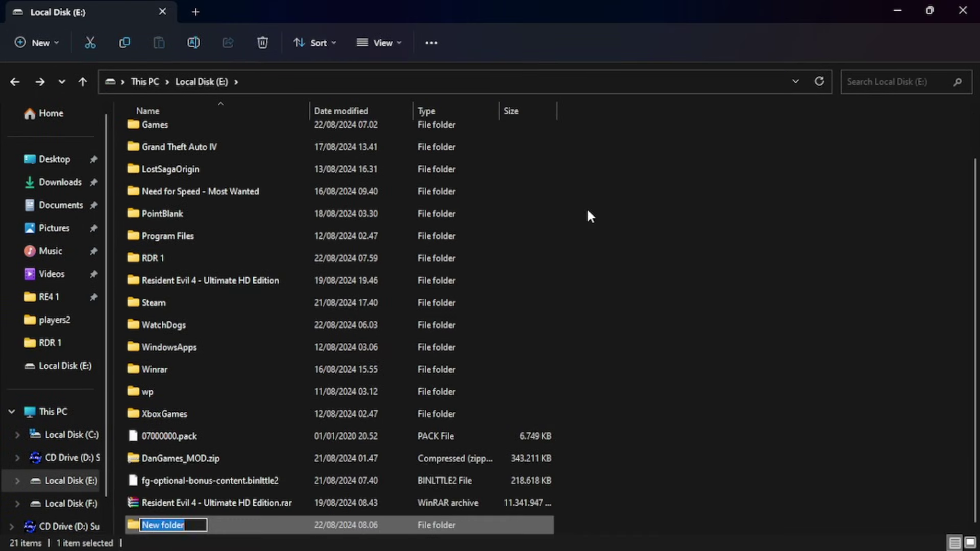
{"action": "type", "text": "Rdr i"}
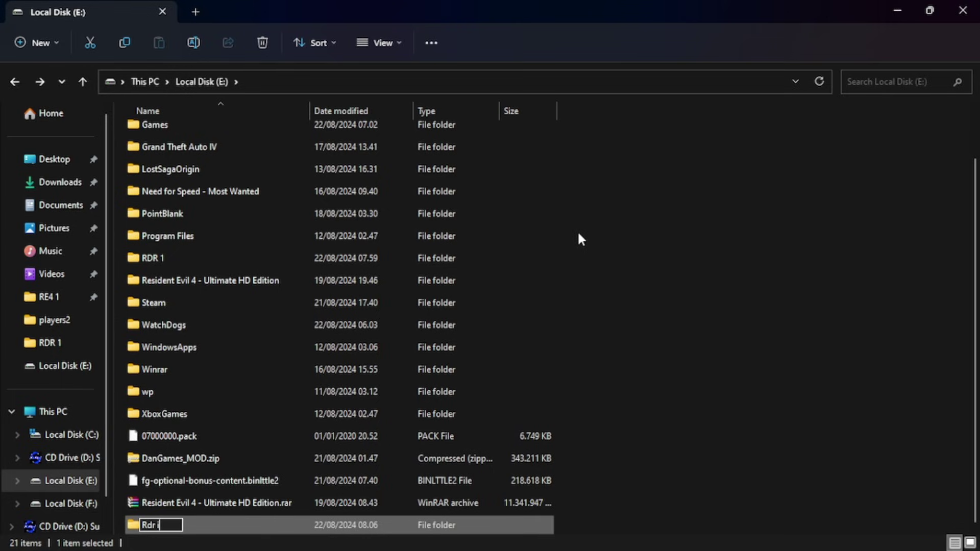
{"action": "type", "text": "i 2"}
{"action": "key", "text": "BackSpace"}
{"action": "key", "text": "BackSpace"}
{"action": "key", "text": "BackSpace"}
{"action": "key", "text": "BackSpace"}
{"action": "key", "text": "BackSpace"}
{"action": "type", "text": "Installer"}
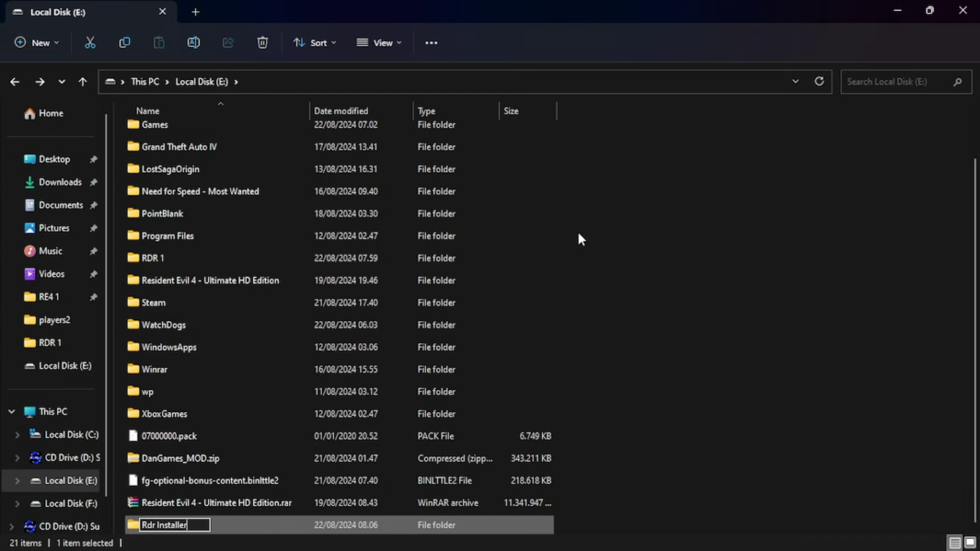
{"action": "key", "text": "Return"}
{"action": "key", "text": "Return"}
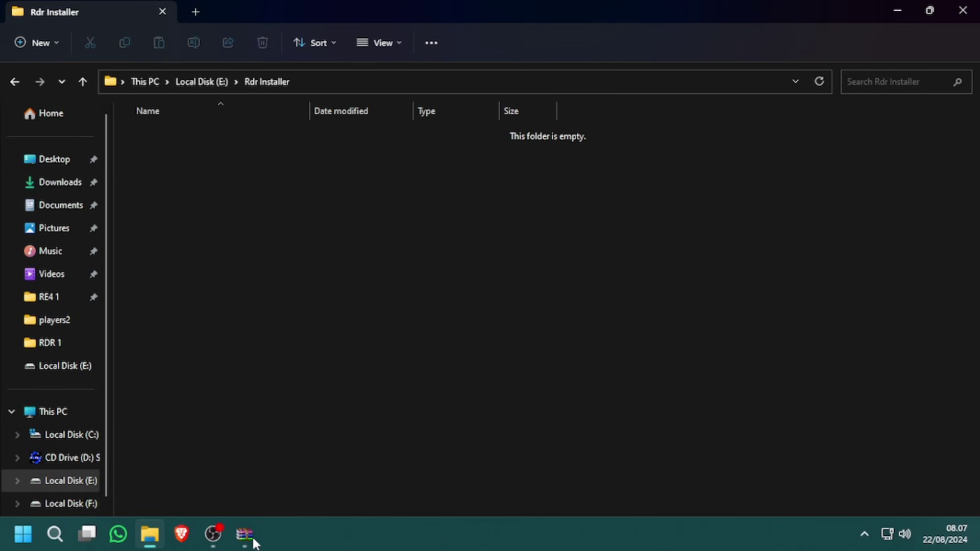
Extract all contents of the part01.rar archive from WinRAR into the empty Rdr Installer folder.
{"action": "left_click", "coordinate": [249, 537]}
{"action": "left_click_drag", "start_coordinate": [324, 336], "coordinate": [281, 215]}
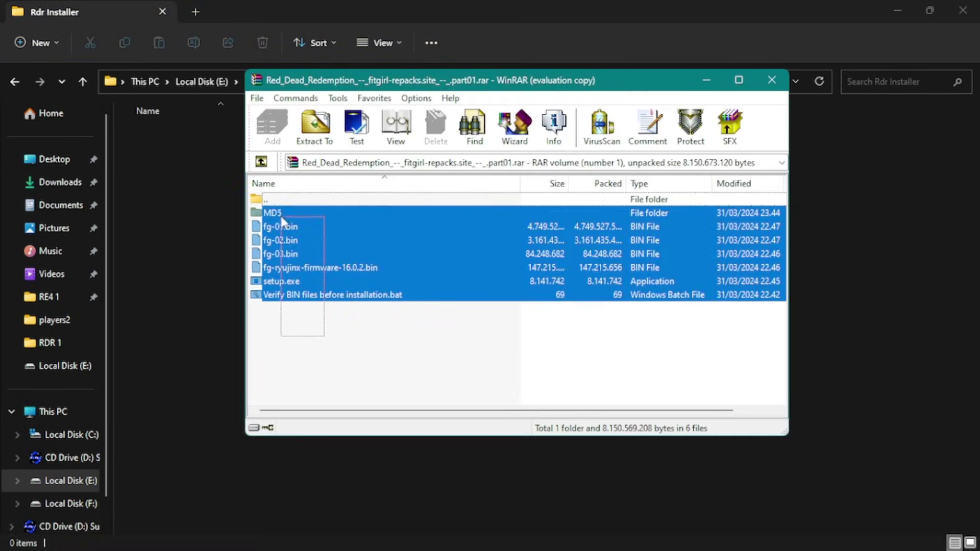
{"action": "left_click", "coordinate": [280, 212]}
{"action": "left_click", "coordinate": [315, 305]}
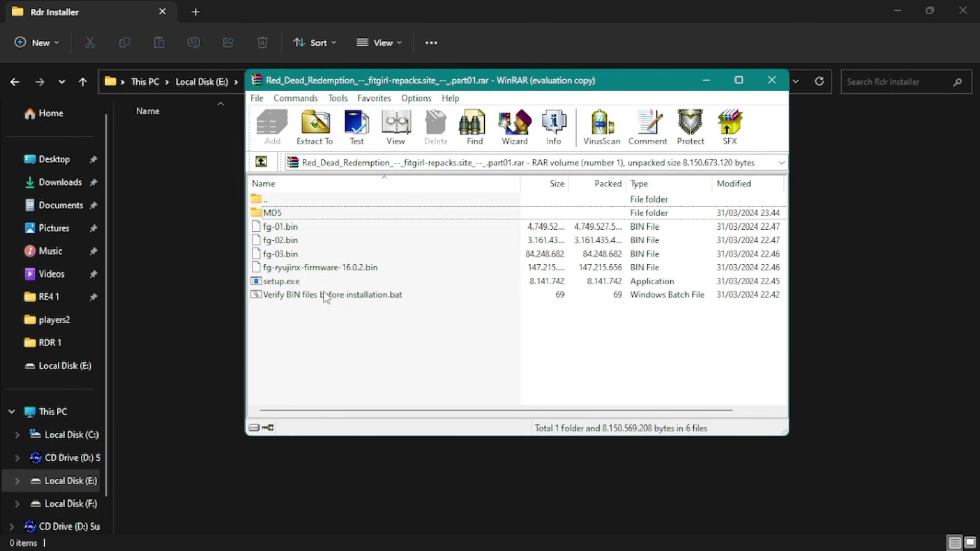
{"action": "key", "text": "ctrl+a"}
{"action": "left_click_drag", "start_coordinate": [295, 244], "coordinate": [201, 319]}
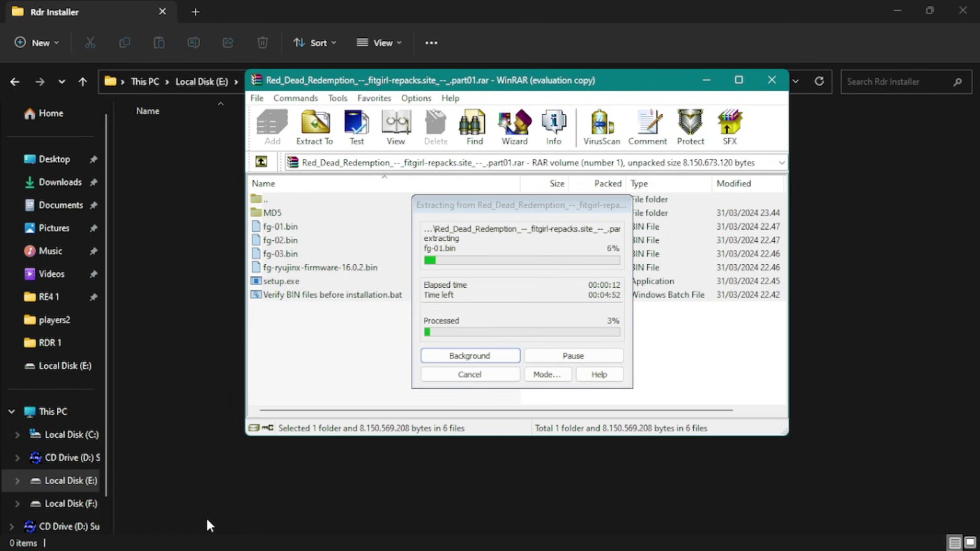
{"action": "mouse_move", "coordinate": [248, 539]}
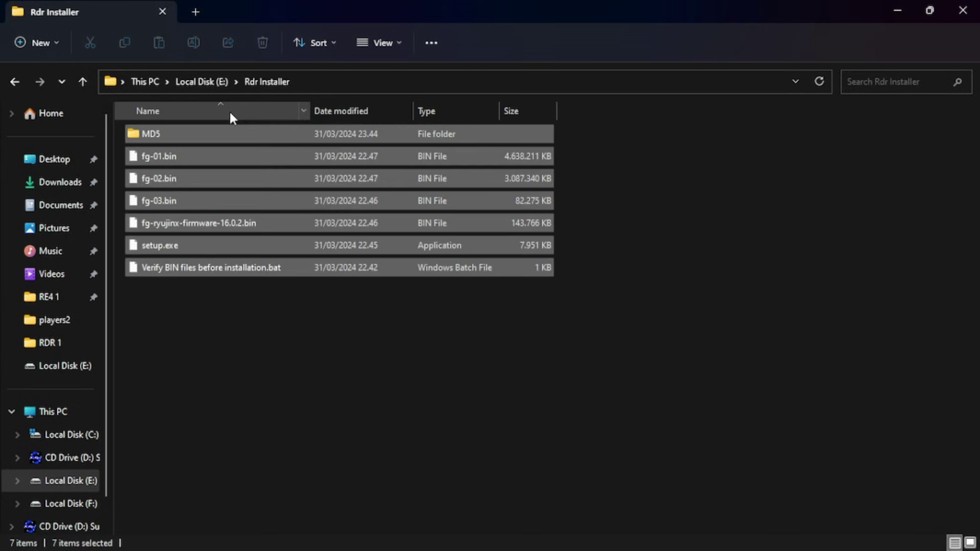
{"action": "left_click", "coordinate": [244, 341]}
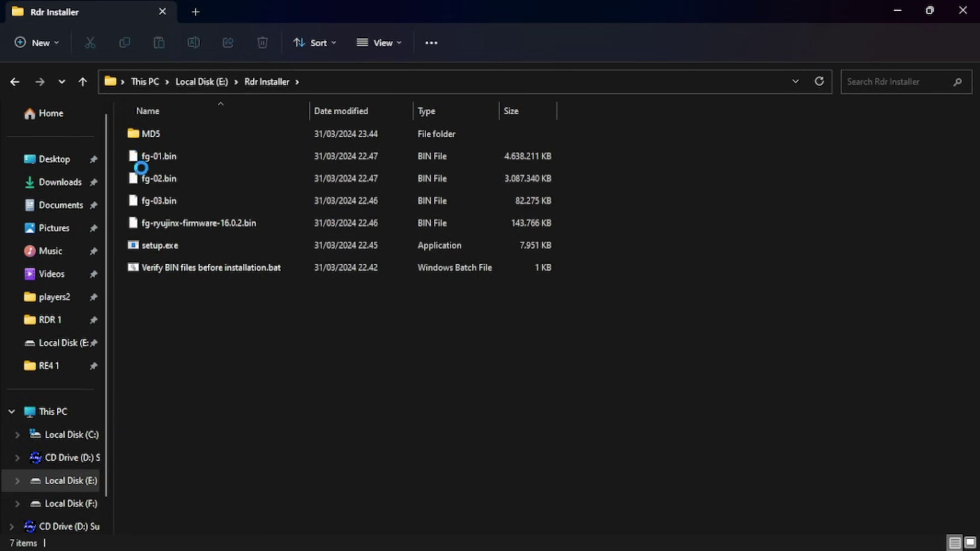
{"action": "key", "text": "shift+F10"}
{"action": "left_click", "coordinate": [250, 223]}
{"action": "right_click", "coordinate": [194, 317]}
{"action": "left_click", "coordinate": [228, 398]}
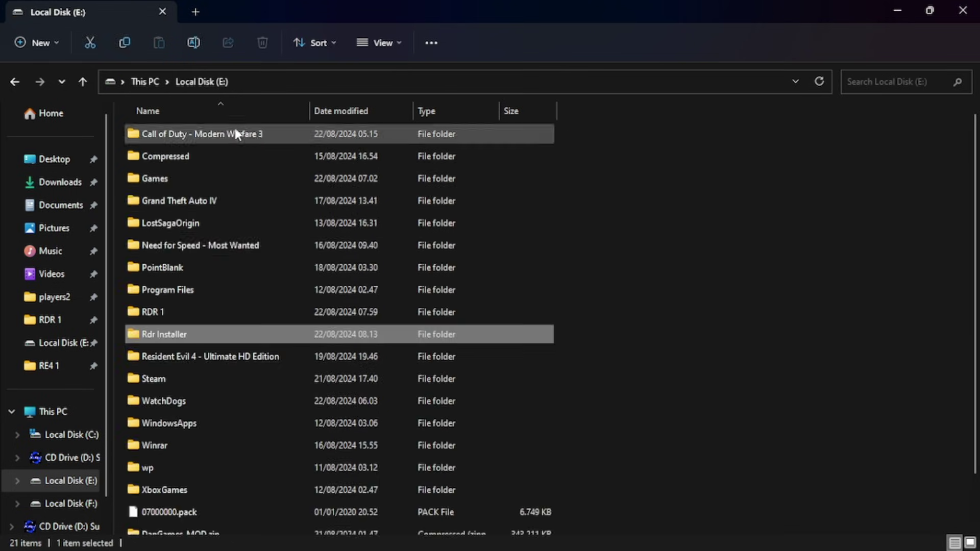
Move fg-optional-bonus-content.bin from the RDR 1 folder into the Rdr Installer folder and refresh the file list.
{"action": "double_click", "coordinate": [175, 311]}
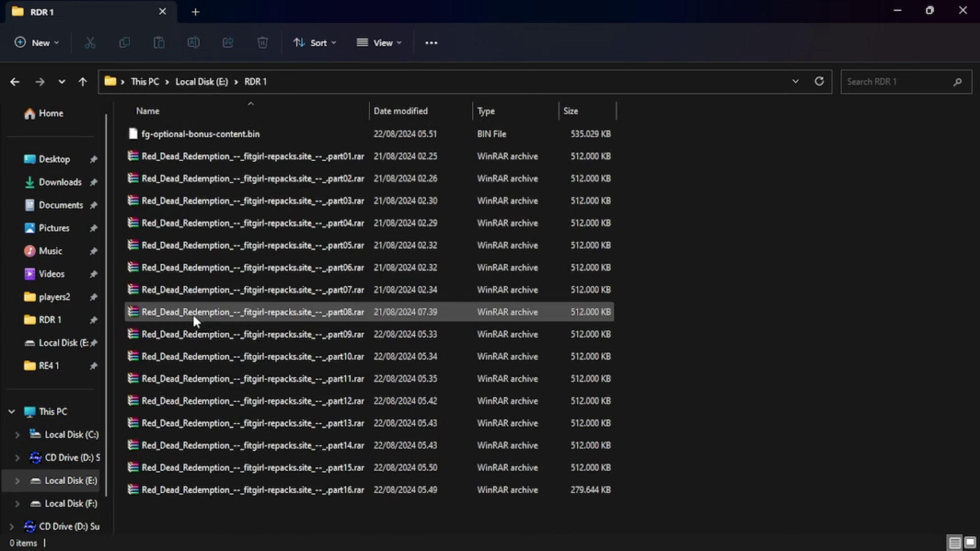
{"action": "left_click", "coordinate": [173, 136]}
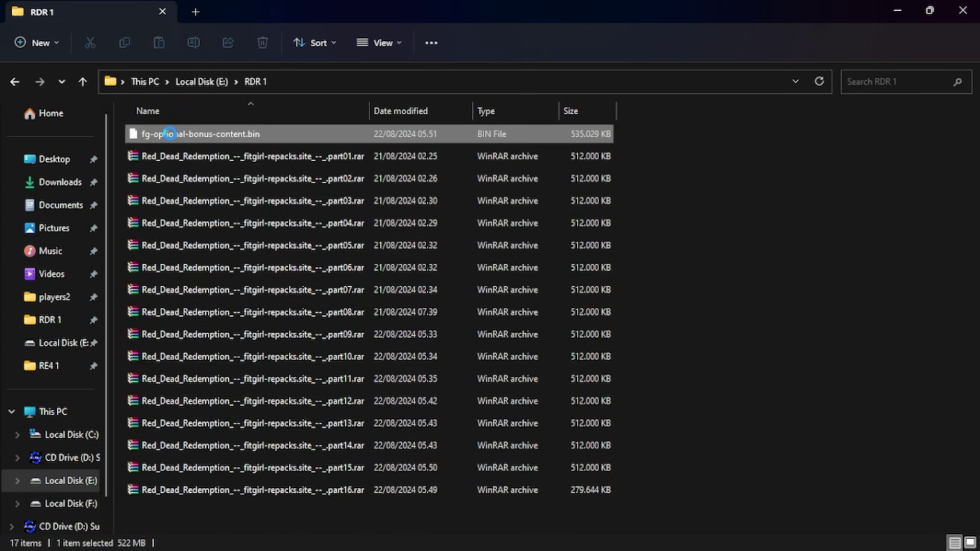
{"action": "right_click", "coordinate": [170, 133]}
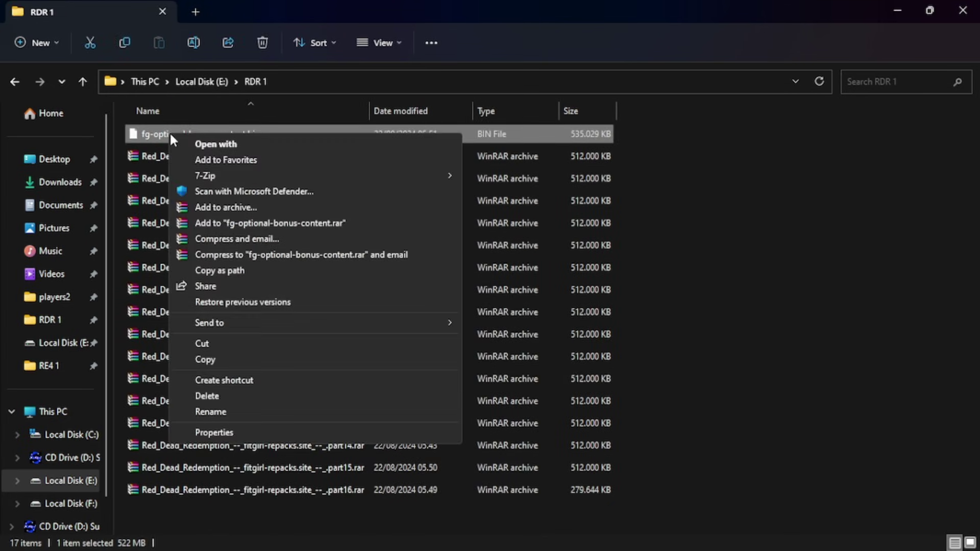
{"action": "left_click", "coordinate": [210, 339]}
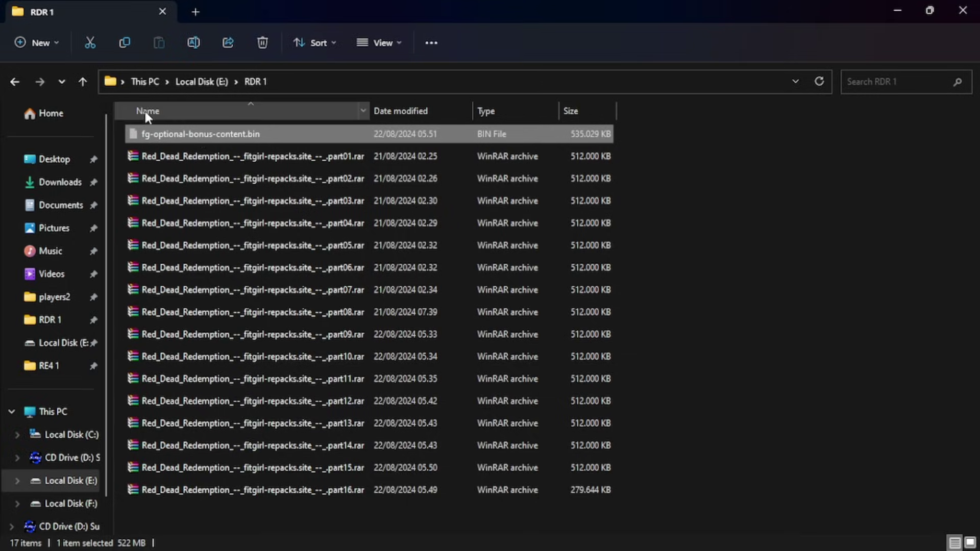
{"action": "left_click", "coordinate": [14, 82]}
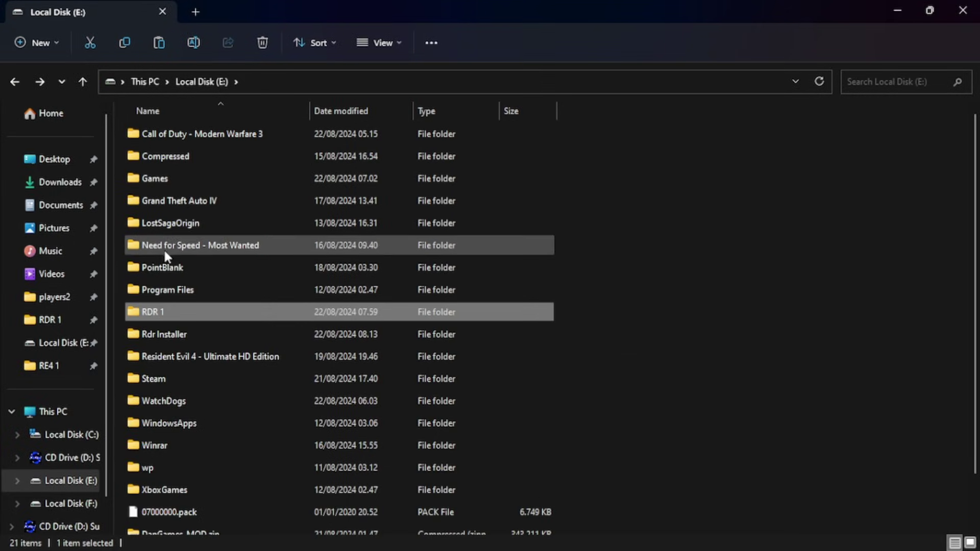
{"action": "double_click", "coordinate": [165, 338]}
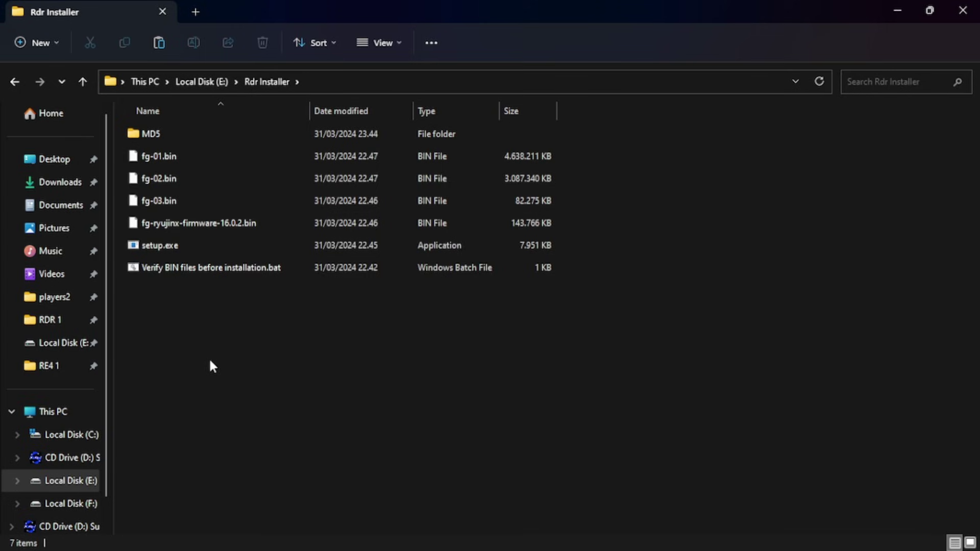
{"action": "right_click", "coordinate": [209, 357]}
{"action": "left_click", "coordinate": [269, 265]}
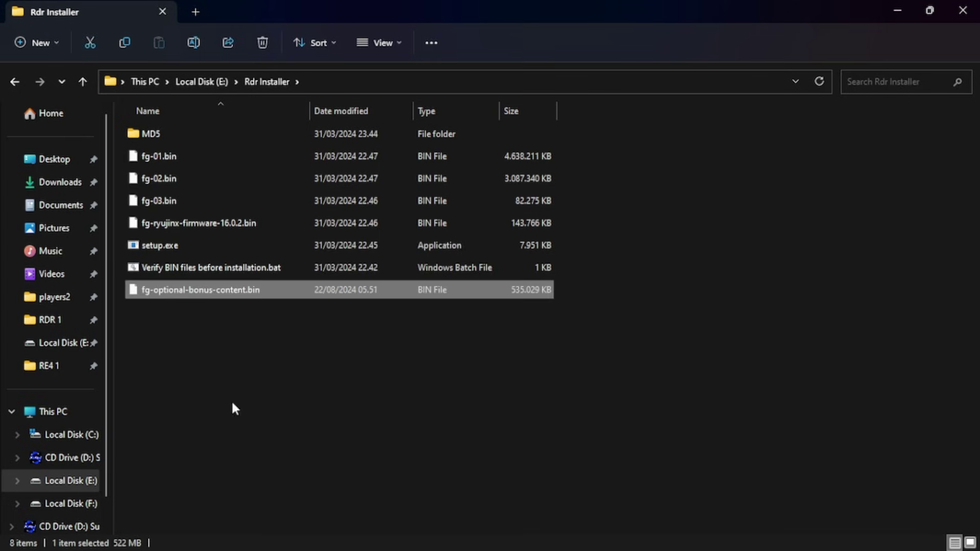
{"action": "right_click", "coordinate": [212, 411]}
{"action": "left_click", "coordinate": [278, 279]}
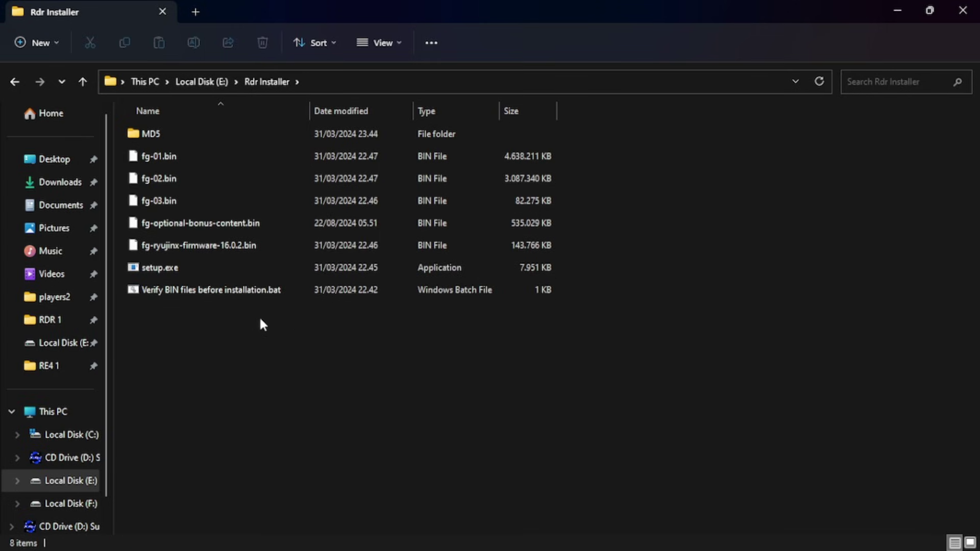
{"action": "left_click", "coordinate": [134, 272]}
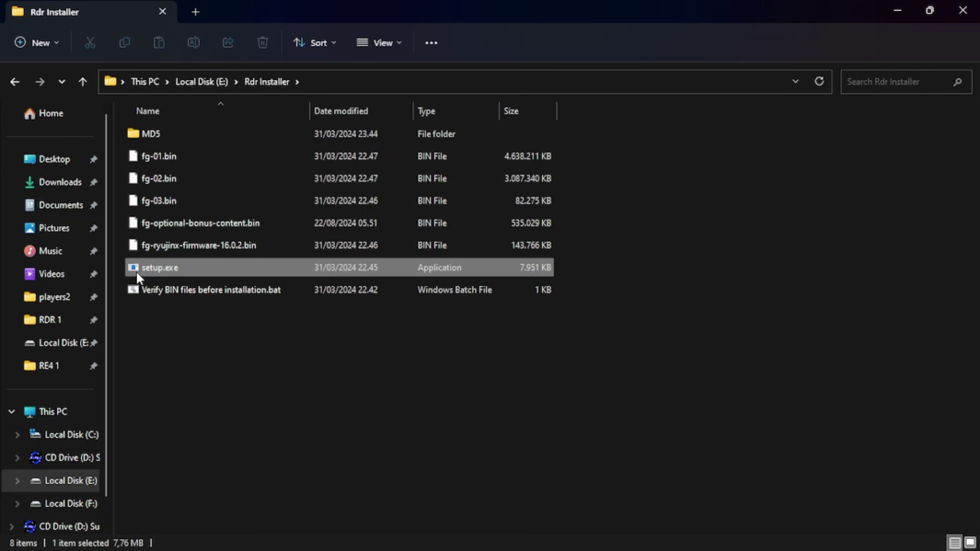
{"action": "right_click", "coordinate": [136, 270]}
{"action": "left_click", "coordinate": [557, 357]}
{"action": "left_click", "coordinate": [556, 358]}
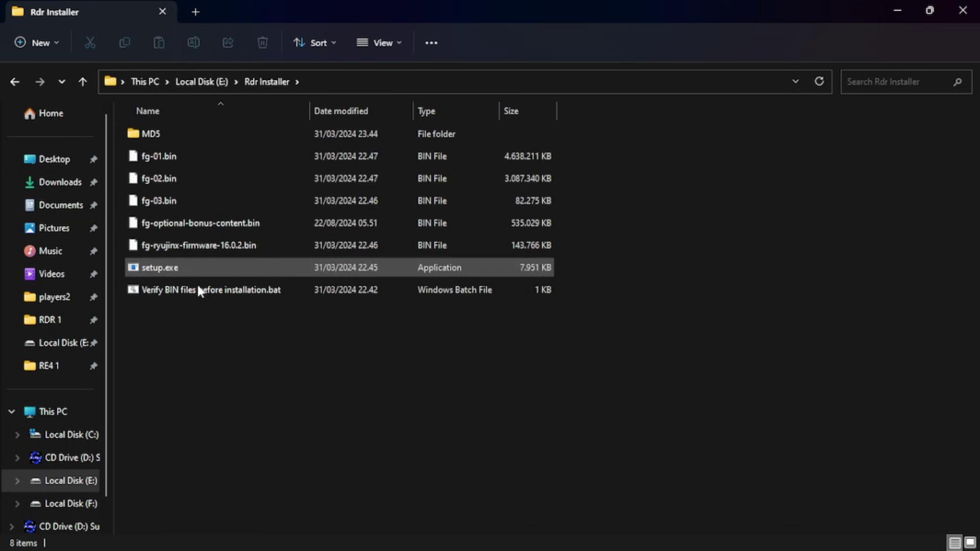
Set setup.exe to run in Windows 7 compatibility mode and as an administrator for all users.
{"action": "right_click", "coordinate": [140, 267]}
{"action": "left_click", "coordinate": [196, 537]}
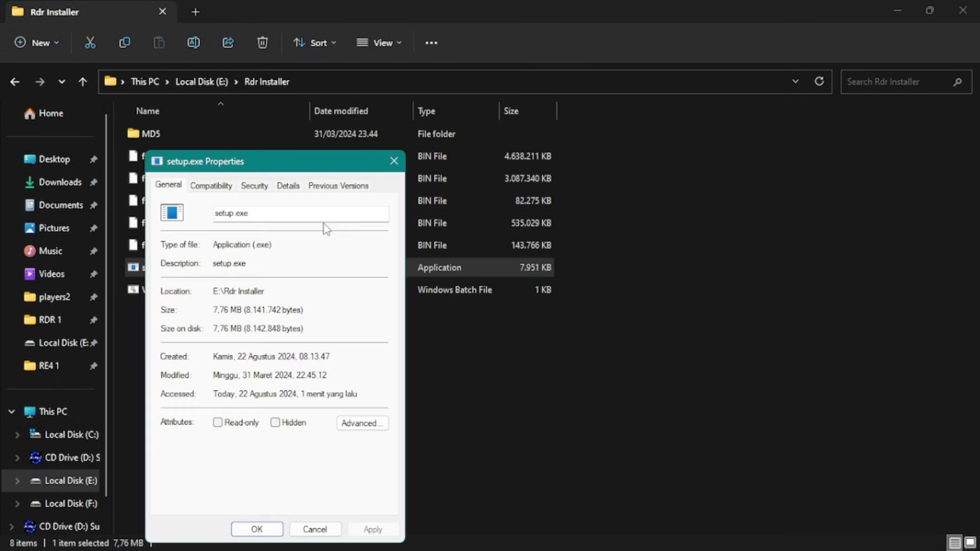
{"action": "left_click", "coordinate": [211, 187]}
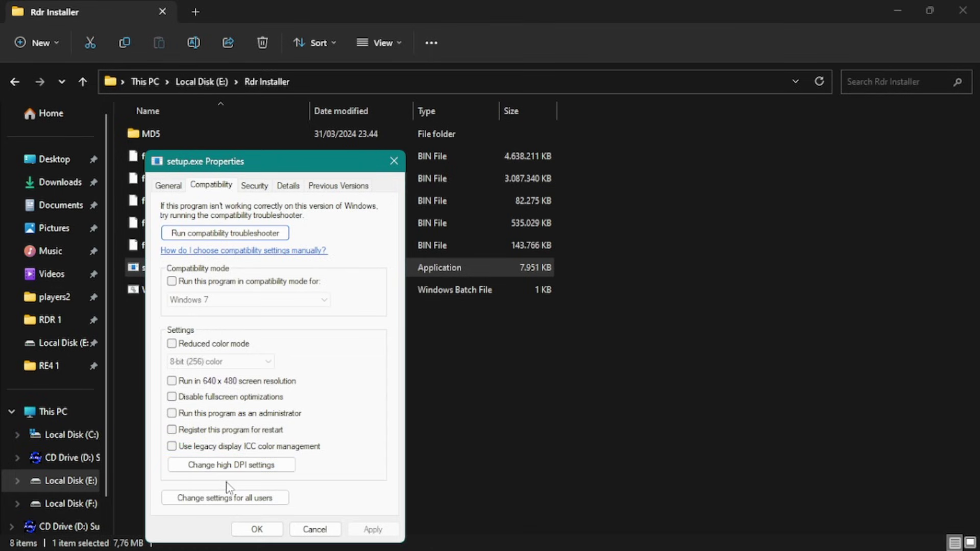
{"action": "left_click", "coordinate": [212, 498]}
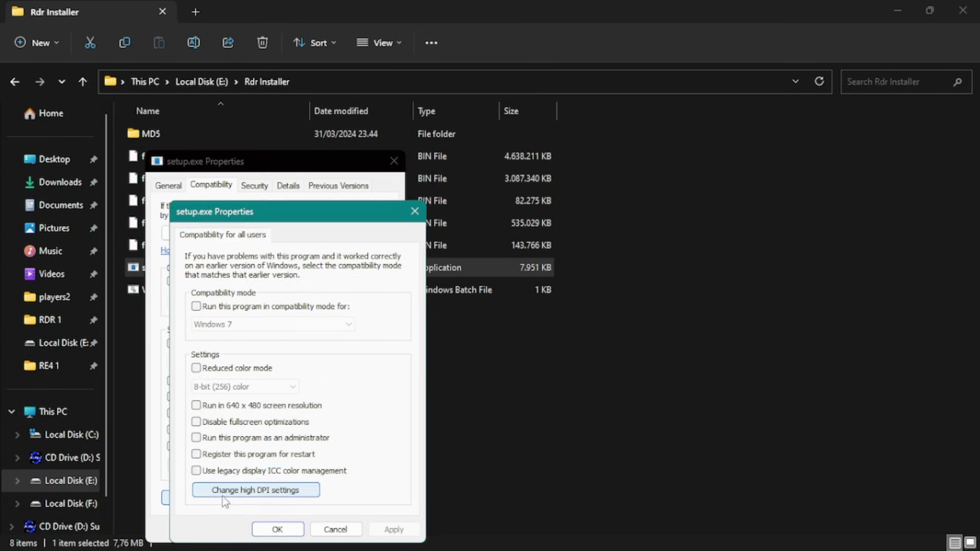
{"action": "left_click", "coordinate": [229, 307]}
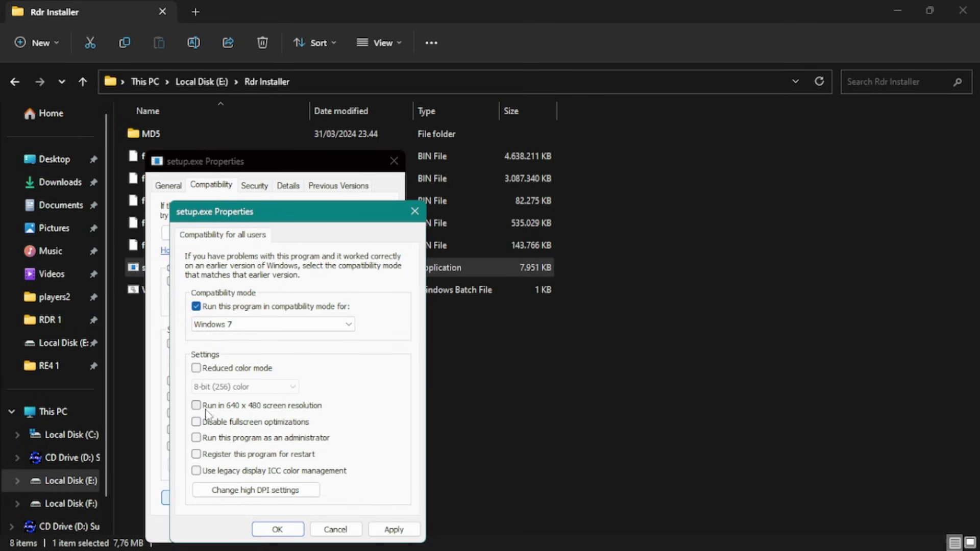
{"action": "left_click", "coordinate": [214, 440]}
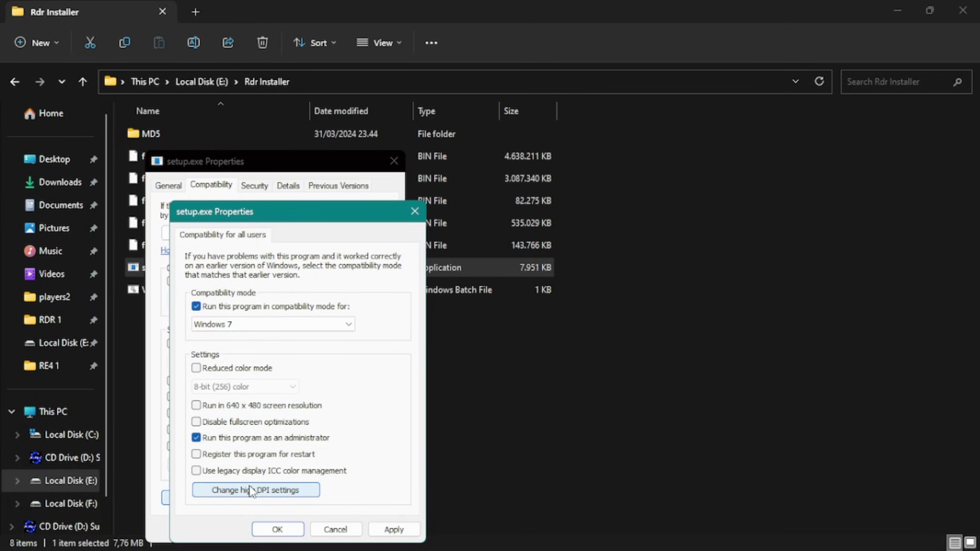
Override the high DPI scaling behavior of setup.exe with scaling performed by Application, and apply the settings for all users.
{"action": "left_click", "coordinate": [250, 491]}
{"action": "left_click", "coordinate": [249, 476]}
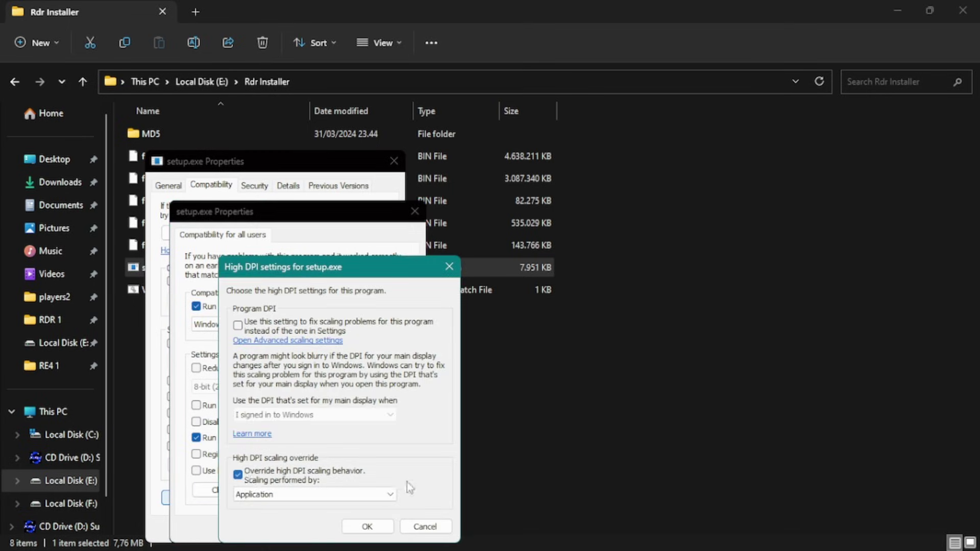
{"action": "left_click", "coordinate": [367, 526]}
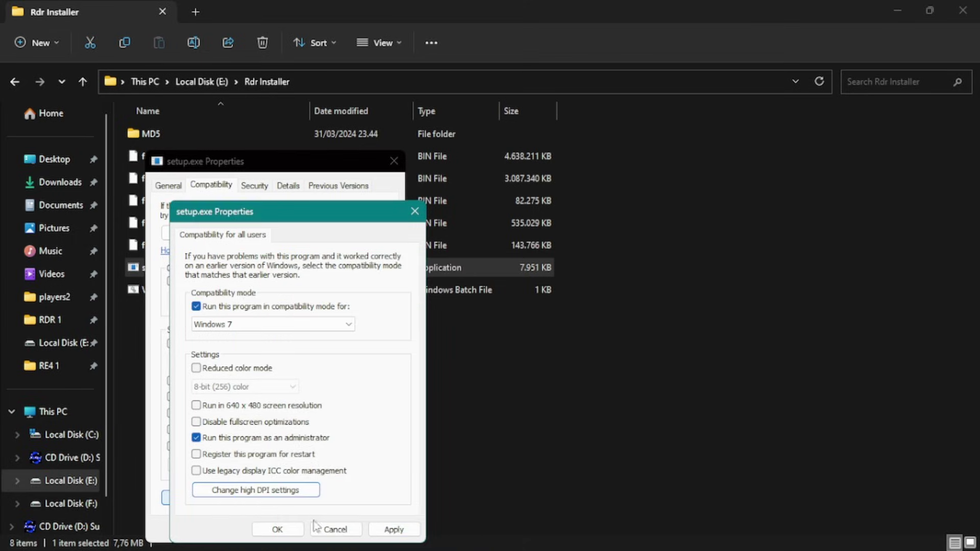
{"action": "left_click", "coordinate": [394, 530]}
{"action": "left_click", "coordinate": [278, 529]}
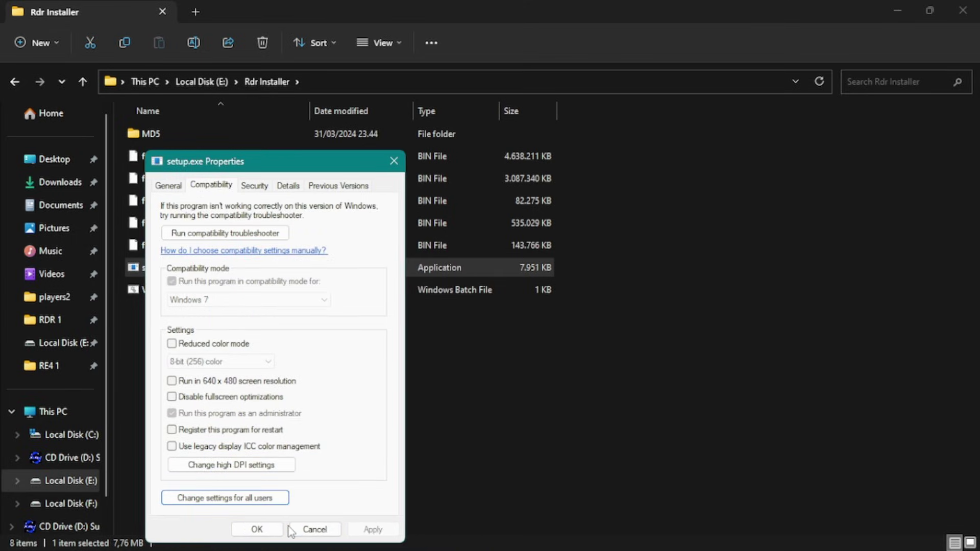
Allow Authenticated Users full control of setup.exe in its security permissions and close its properties.
{"action": "left_click", "coordinate": [255, 186]}
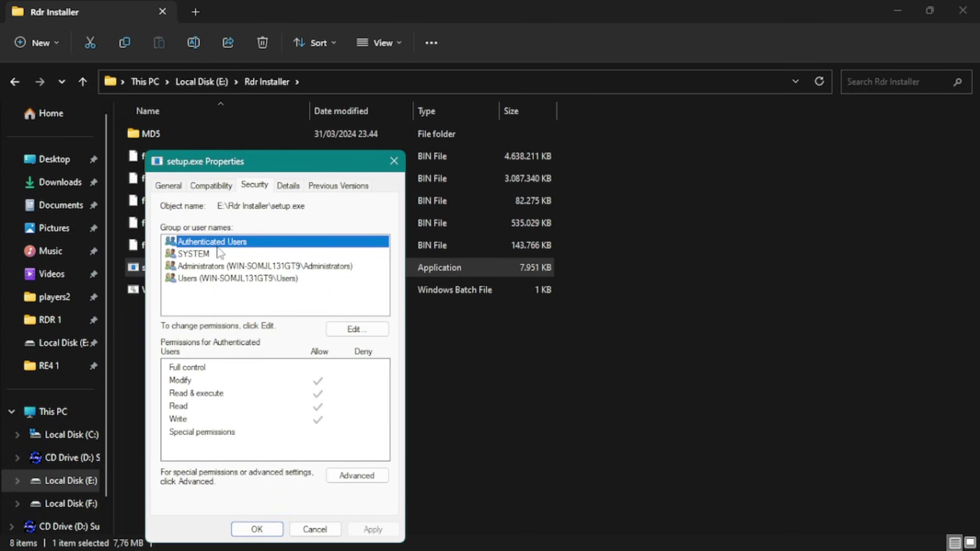
{"action": "left_click", "coordinate": [348, 331]}
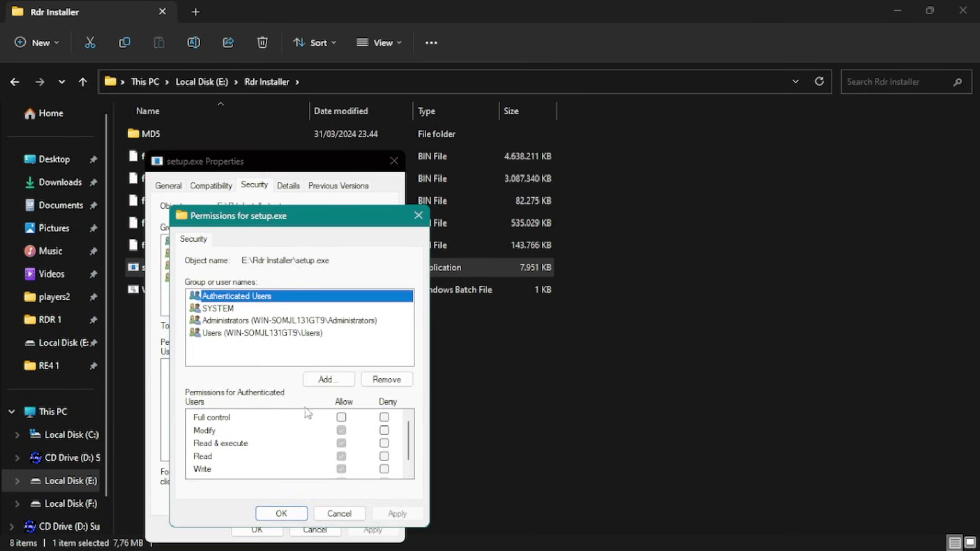
{"action": "left_click", "coordinate": [341, 418]}
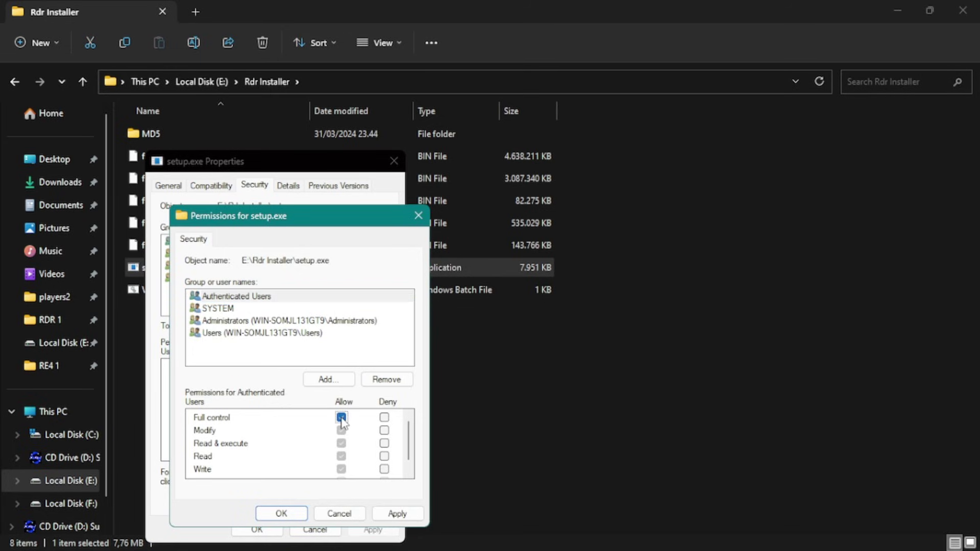
{"action": "left_click", "coordinate": [400, 516]}
{"action": "left_click", "coordinate": [293, 515]}
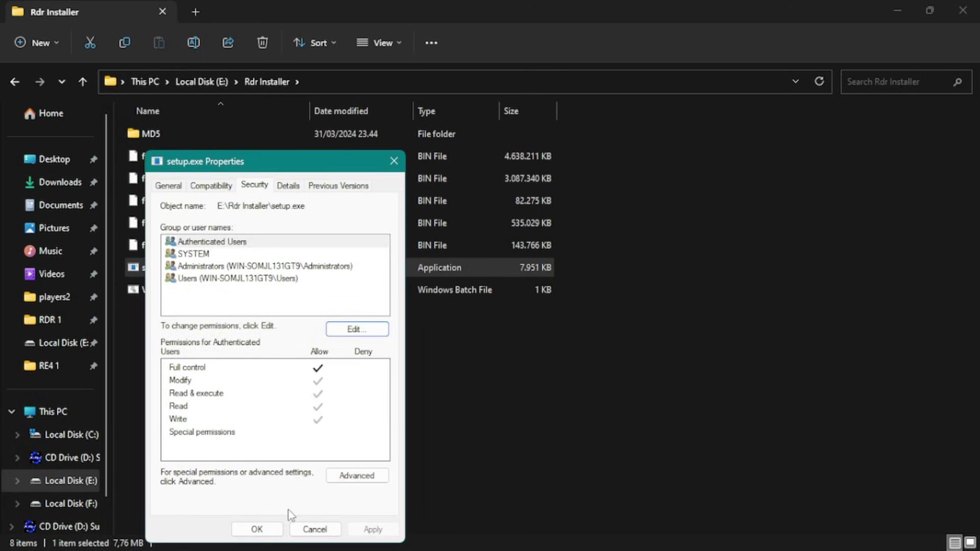
{"action": "left_click", "coordinate": [256, 529]}
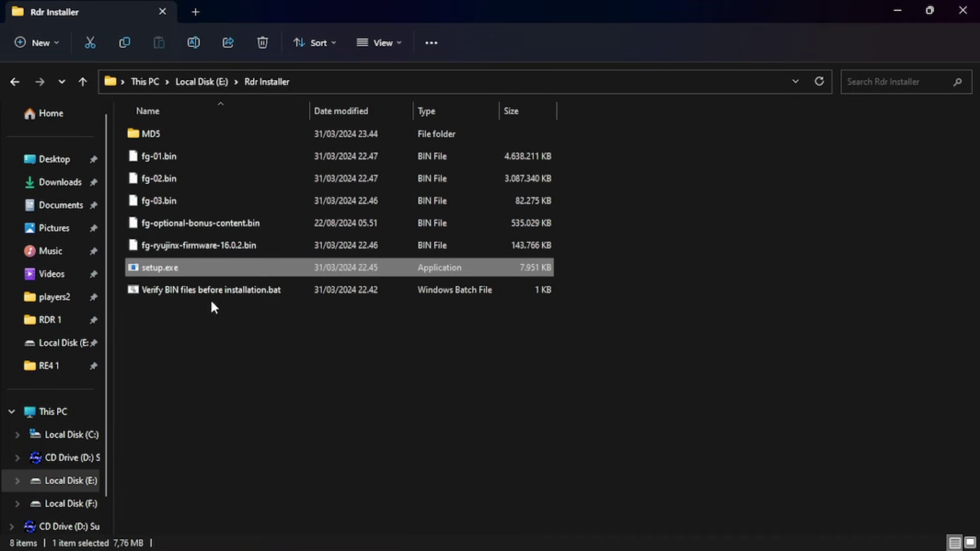
Try to run setup.exe from the Rdr Installer folder as administrator.
{"action": "right_click", "coordinate": [173, 268]}
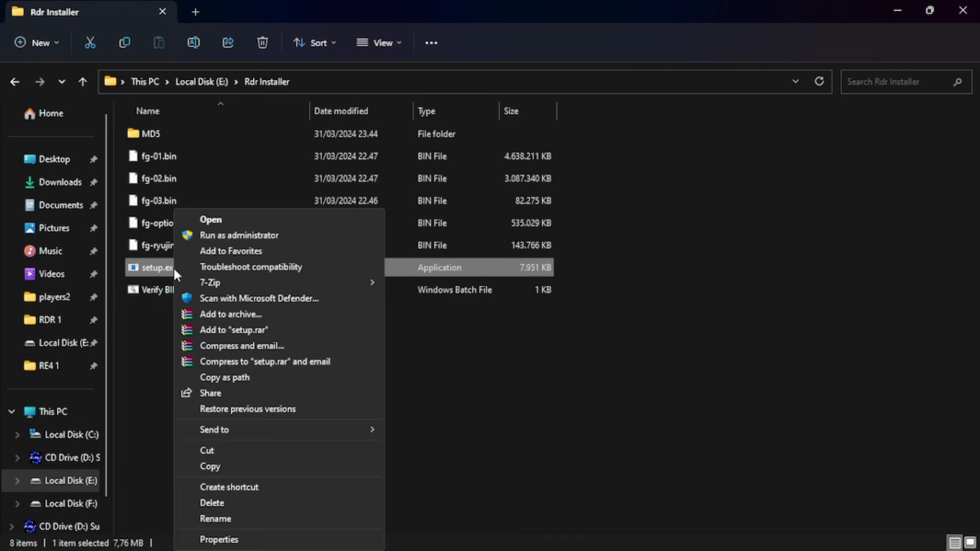
{"action": "left_click", "coordinate": [238, 236]}
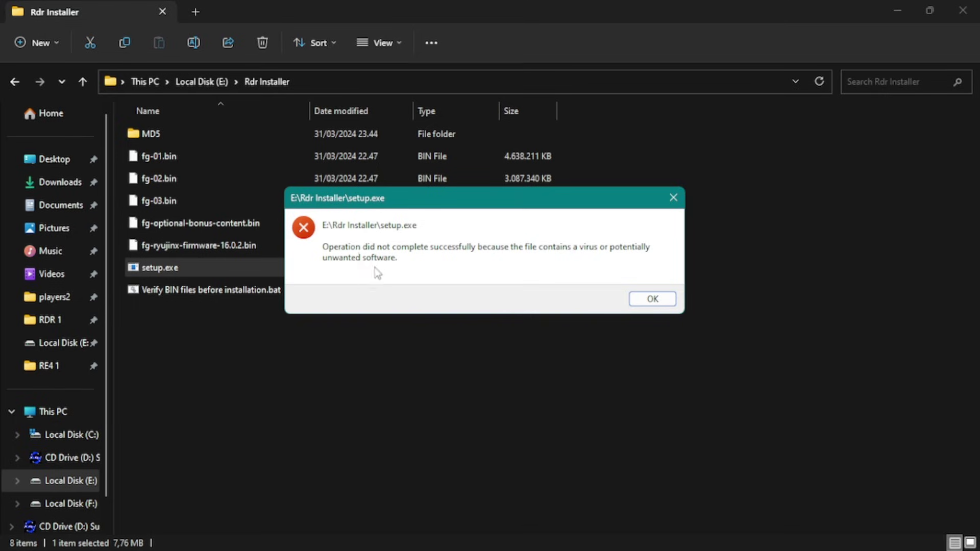
{"action": "left_click", "coordinate": [650, 299]}
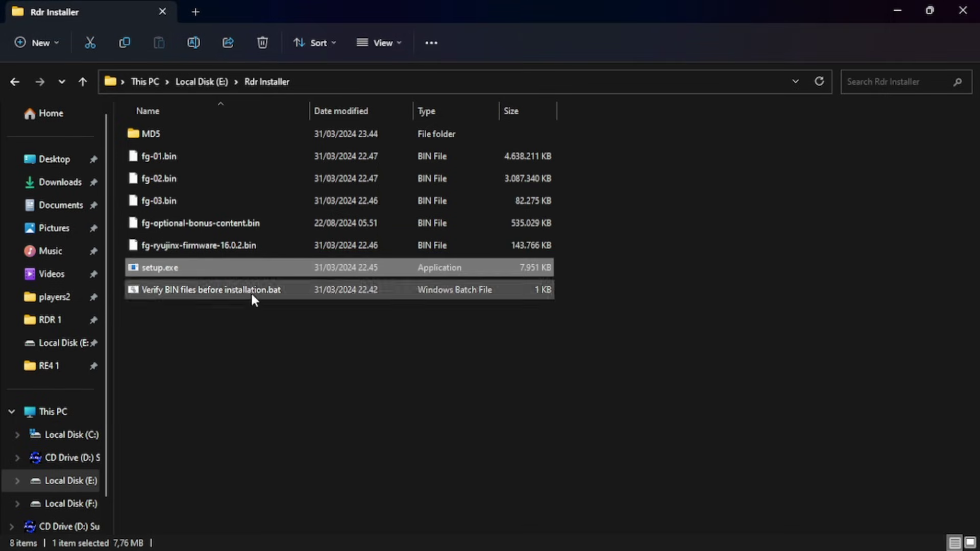
{"action": "left_click", "coordinate": [587, 429]}
Switch to Windows Security and open its protection history (Riwayat perlindungan).
{"action": "mouse_move", "coordinate": [853, 548]}
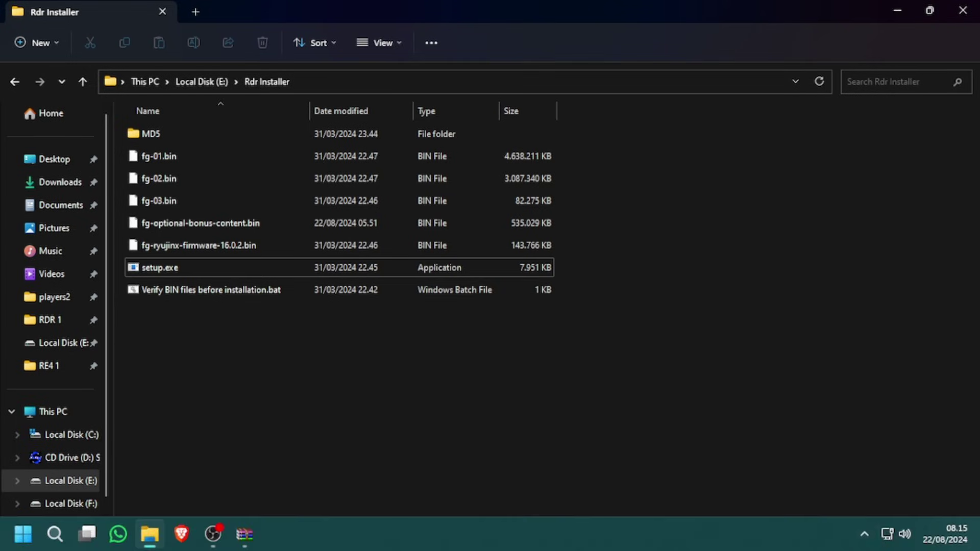
{"action": "left_click", "coordinate": [857, 539]}
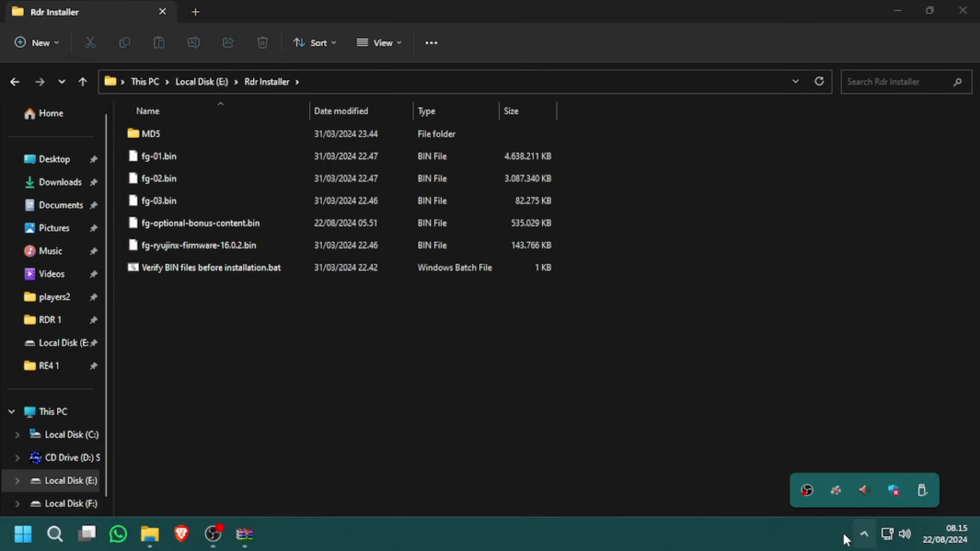
{"action": "left_click", "coordinate": [894, 488]}
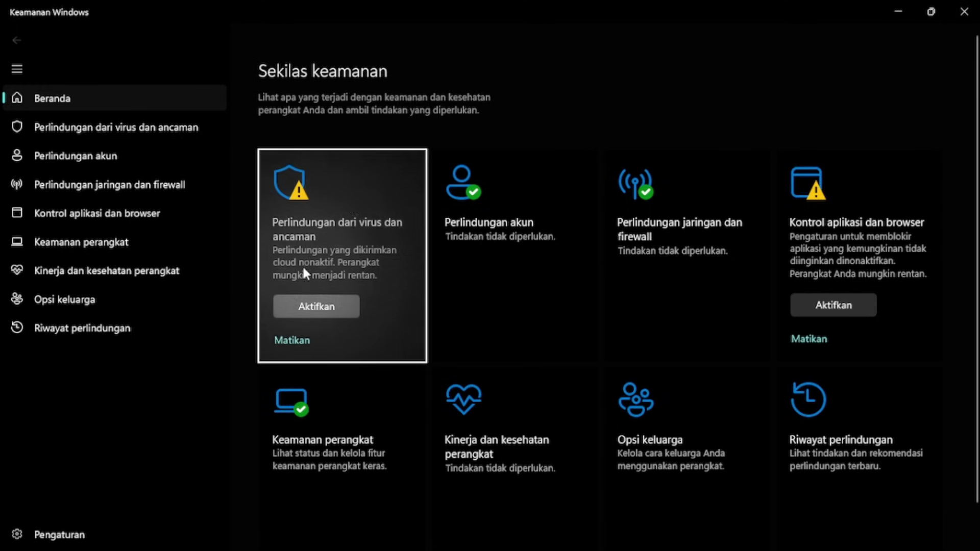
{"action": "left_click", "coordinate": [302, 265]}
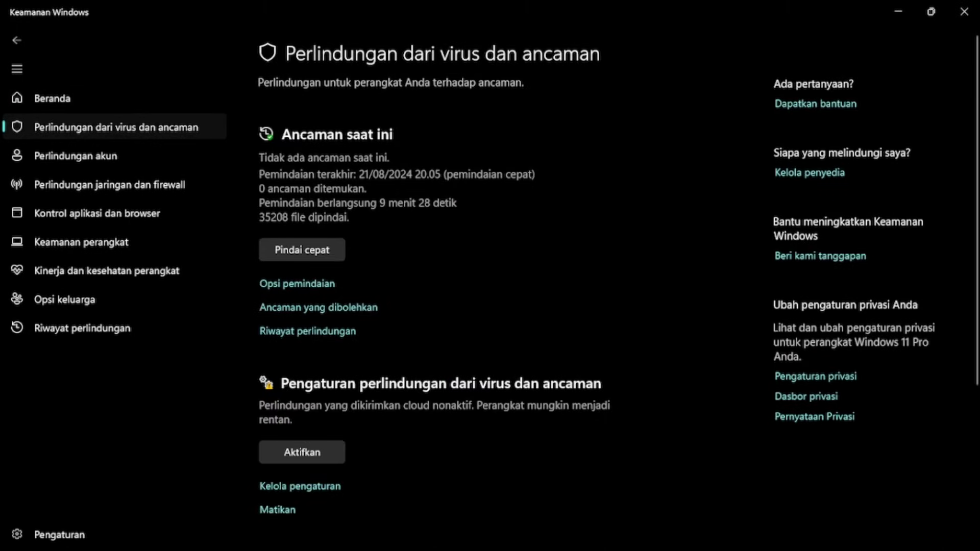
{"action": "left_click", "coordinate": [299, 284]}
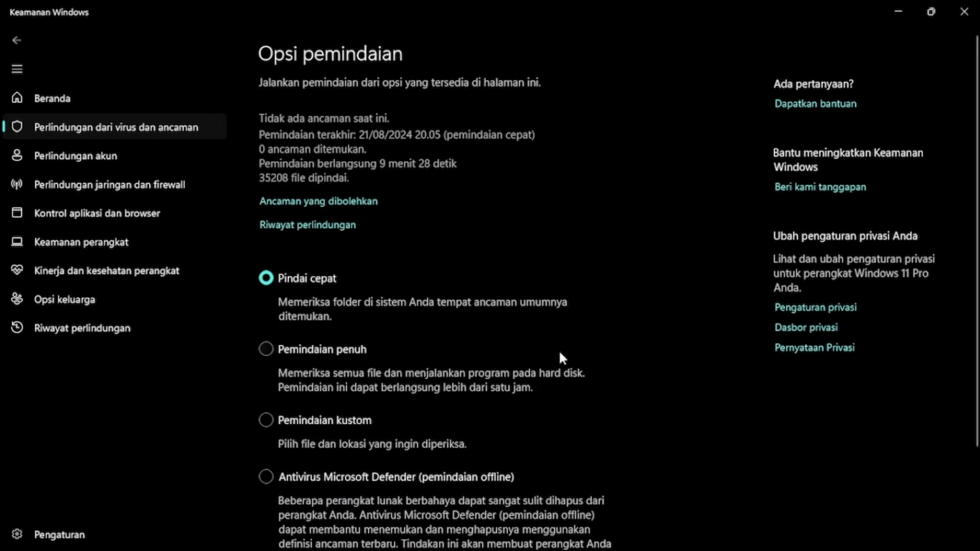
{"action": "left_click", "coordinate": [158, 127]}
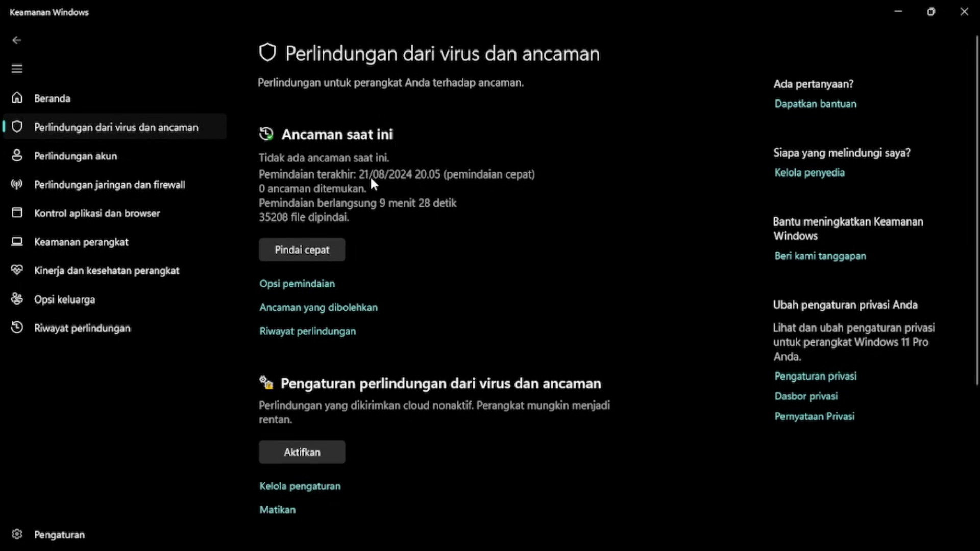
{"action": "left_click", "coordinate": [164, 330]}
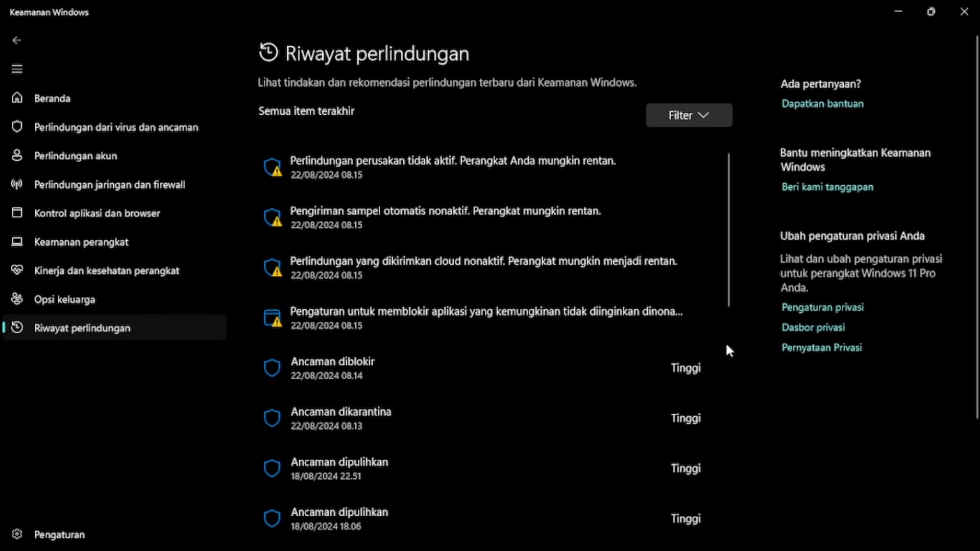
Restore the quarantined E:\Rdr Installer\setup.exe from its protection history entry and close Windows Security.
{"action": "left_click", "coordinate": [680, 376]}
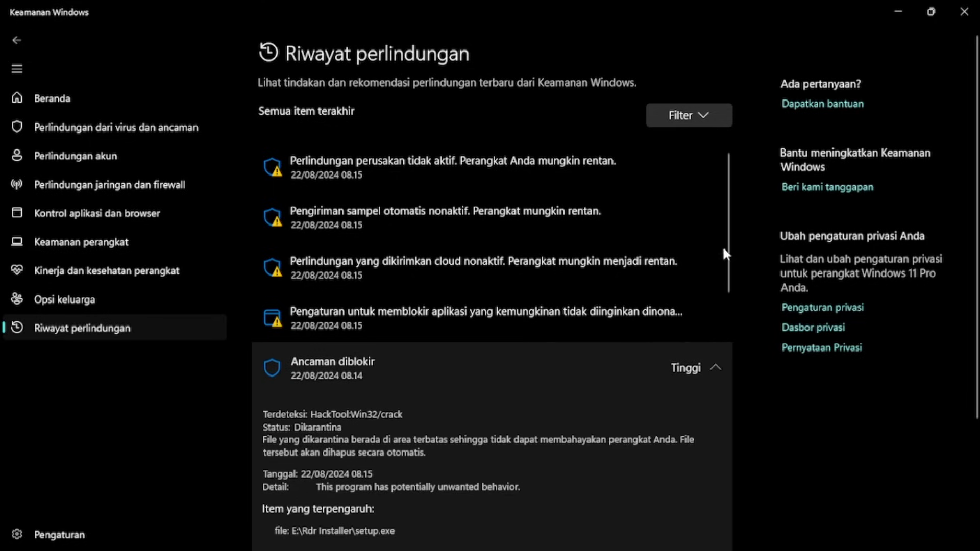
{"action": "left_click_drag", "start_coordinate": [727, 247], "coordinate": [730, 292]}
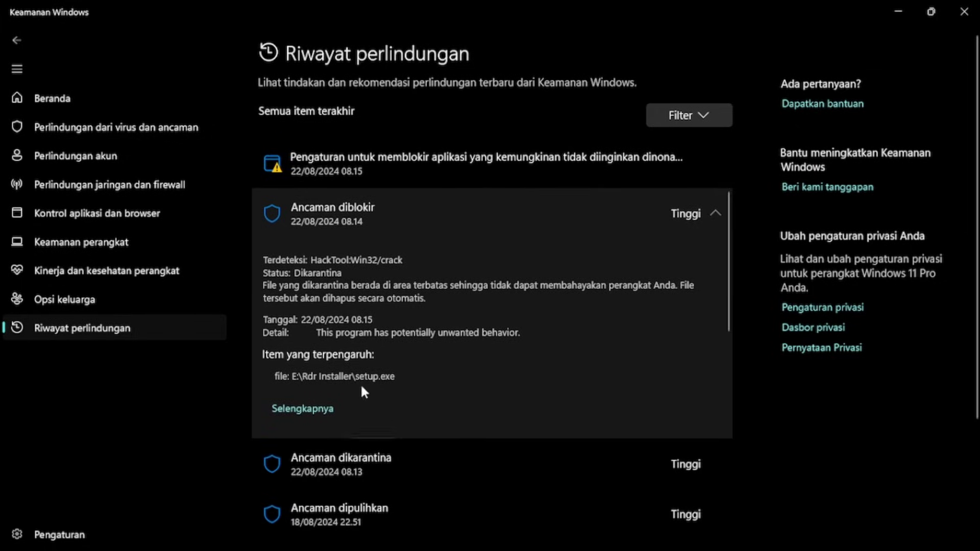
{"action": "left_click", "coordinate": [687, 219]}
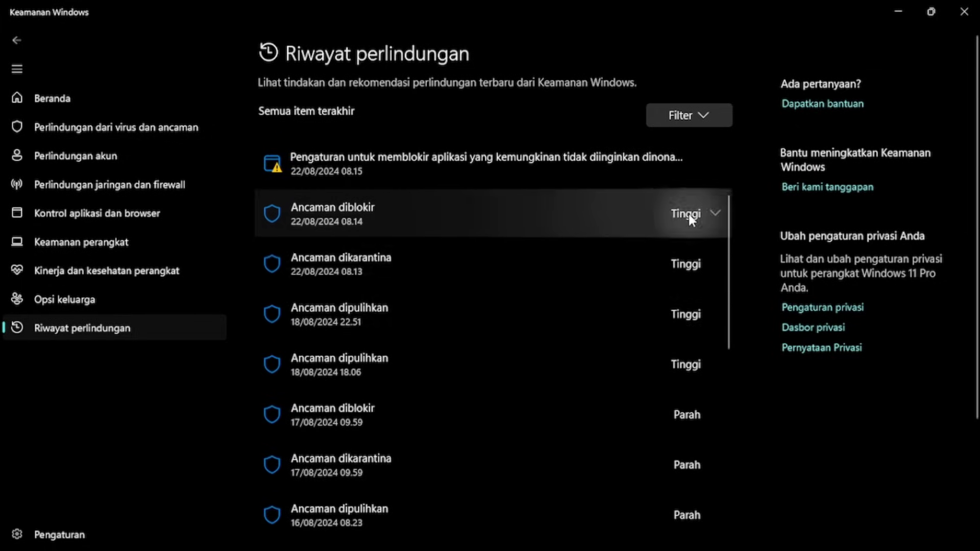
{"action": "left_click", "coordinate": [687, 271]}
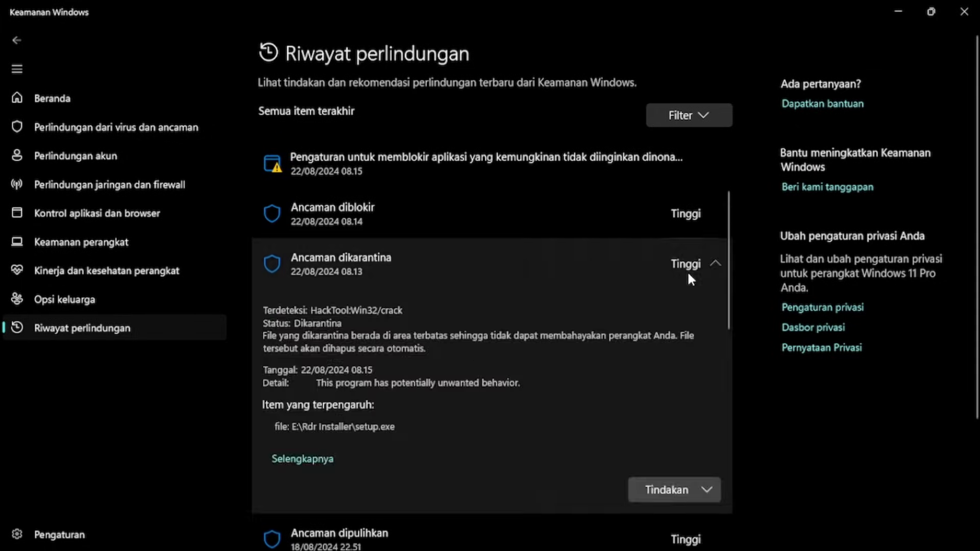
{"action": "left_click", "coordinate": [671, 490]}
{"action": "left_click", "coordinate": [678, 438]}
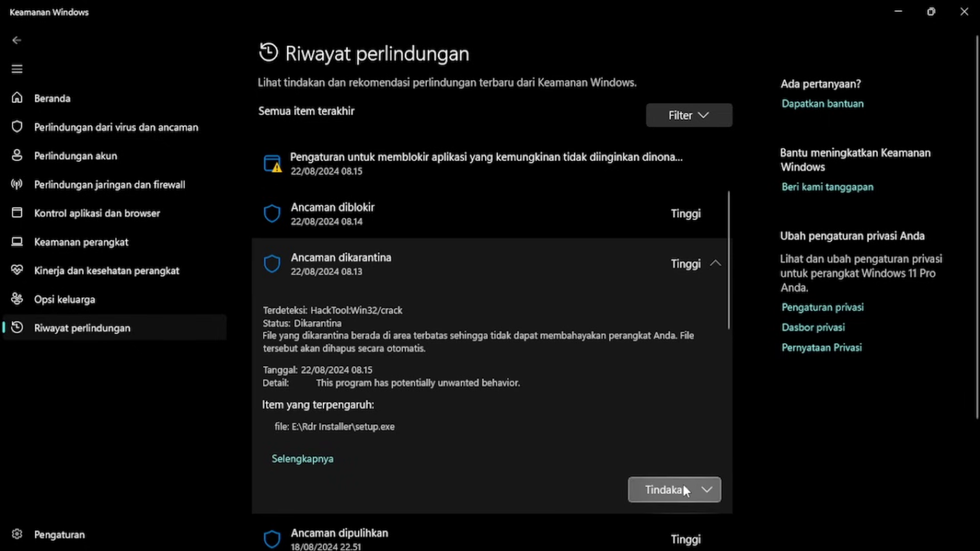
{"action": "left_click", "coordinate": [975, 14]}
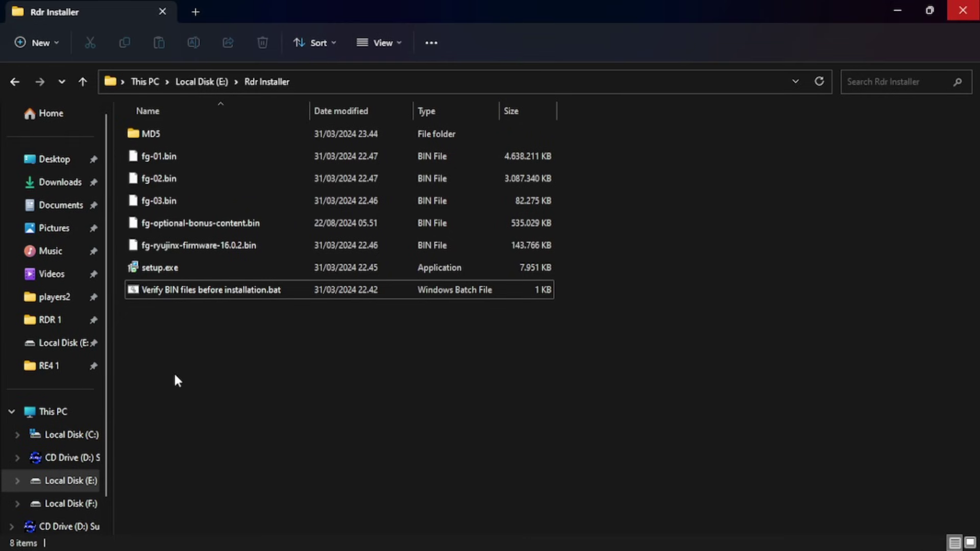
Refresh the Rdr Installer folder and check the compatibility and security settings of the restored setup.exe.
{"action": "right_click", "coordinate": [175, 374]}
{"action": "left_click", "coordinate": [215, 242]}
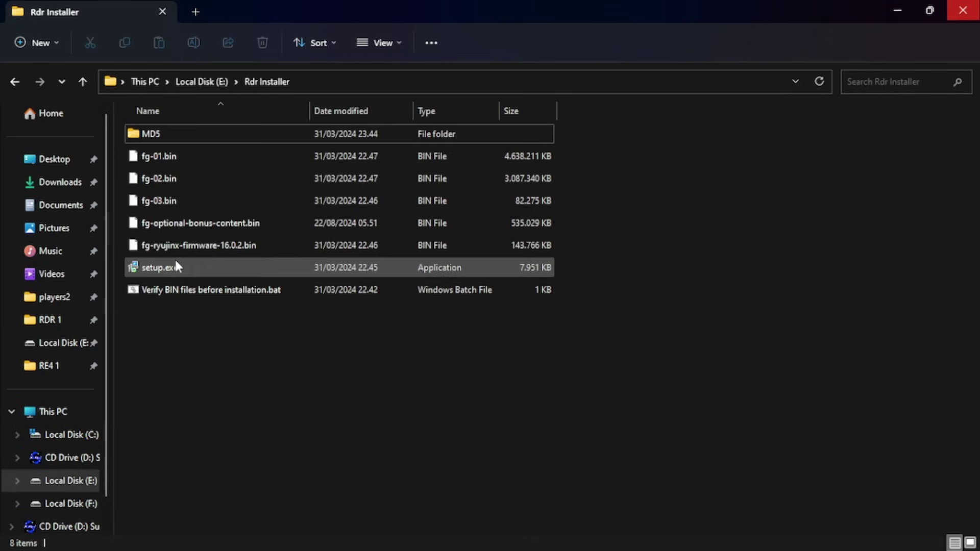
{"action": "right_click", "coordinate": [145, 269]}
{"action": "left_click", "coordinate": [200, 539]}
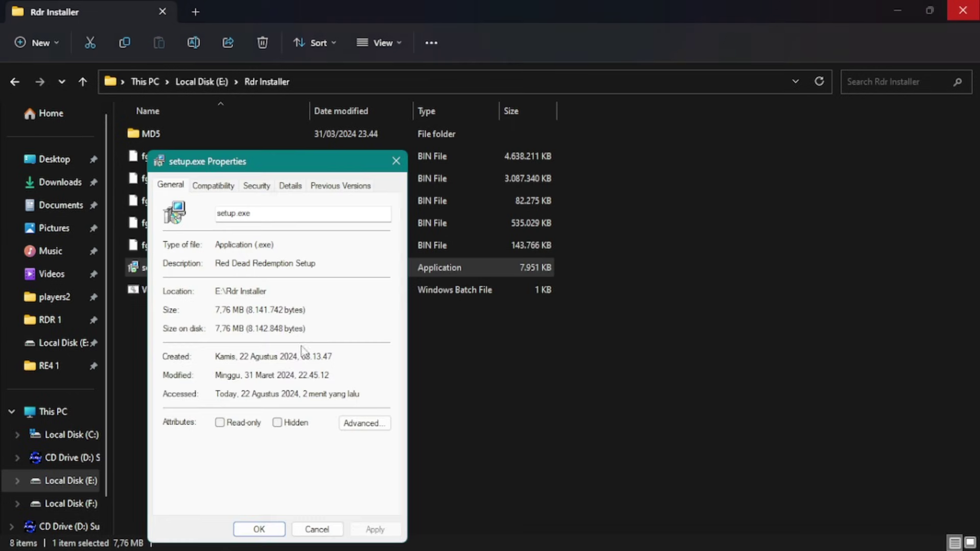
{"action": "left_click", "coordinate": [223, 187]}
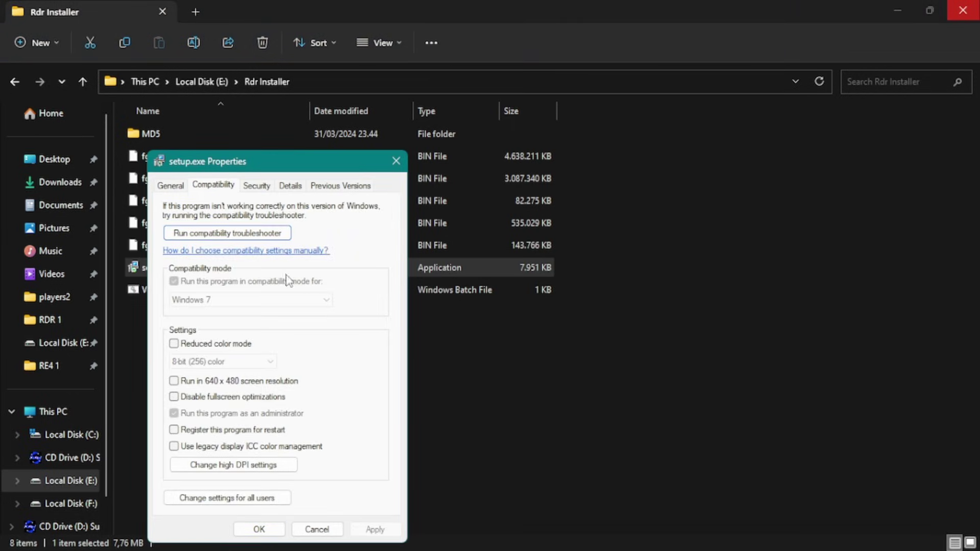
{"action": "left_click", "coordinate": [263, 188]}
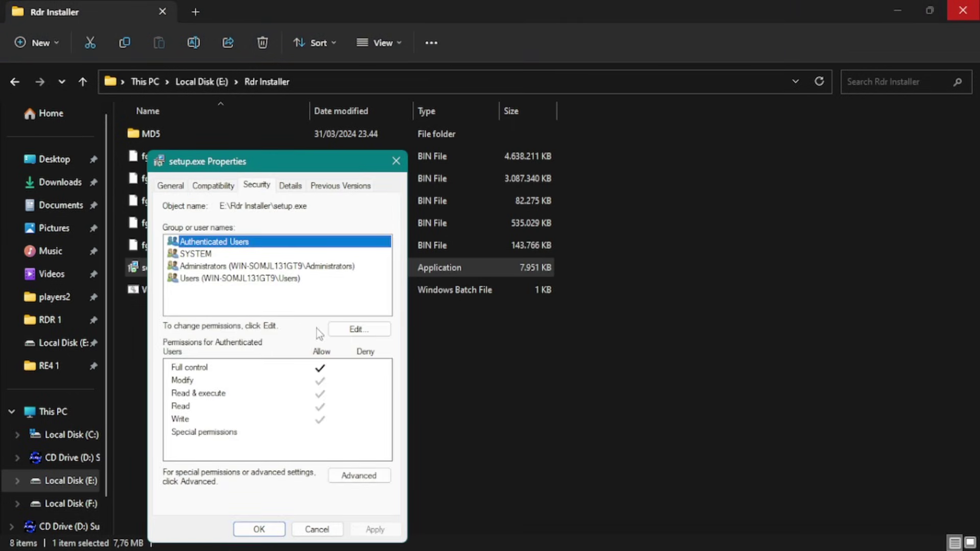
{"action": "left_click", "coordinate": [396, 160]}
Run setup.exe as administrator, minimize the folder window and start the setup in English.
{"action": "right_click", "coordinate": [136, 266]}
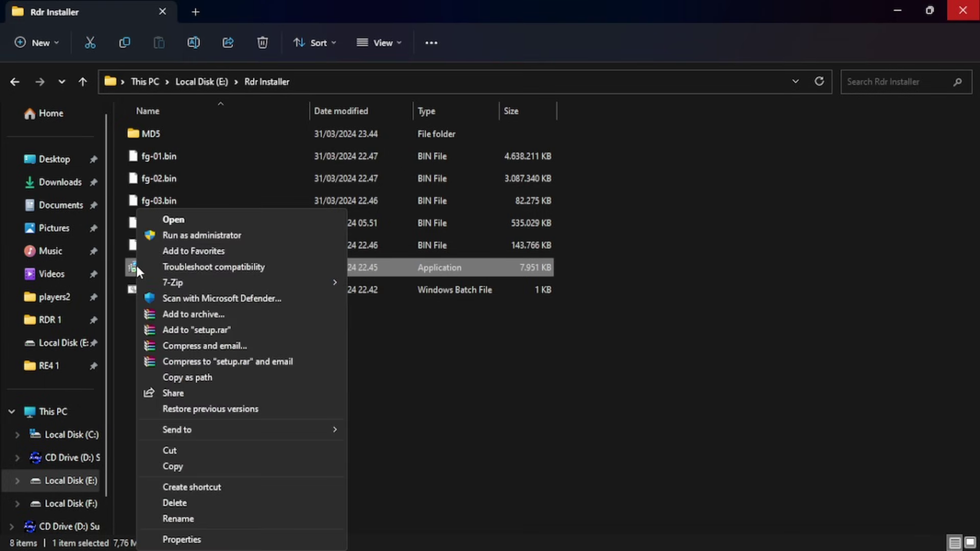
{"action": "left_click", "coordinate": [181, 238]}
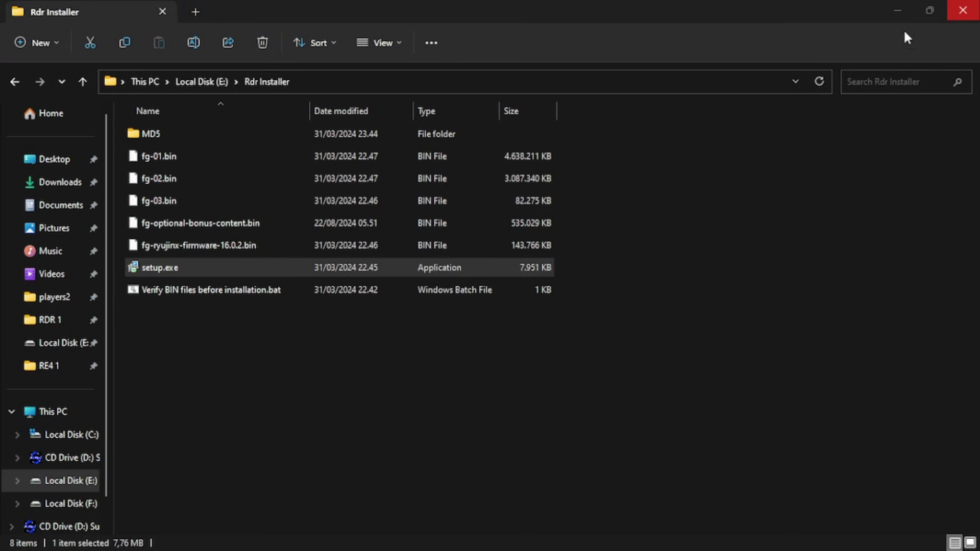
{"action": "left_click", "coordinate": [894, 13]}
{"action": "left_click", "coordinate": [773, 83]}
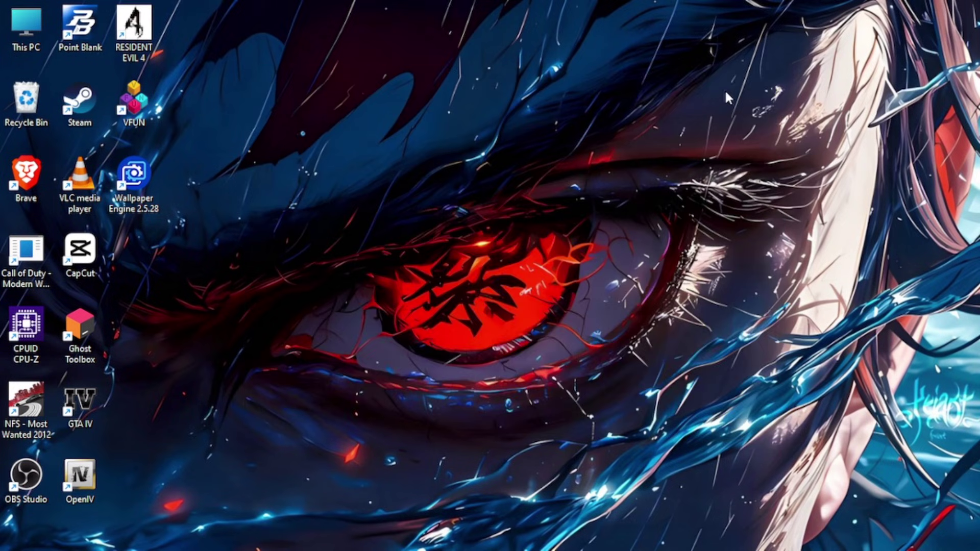
{"action": "left_click", "coordinate": [503, 287]}
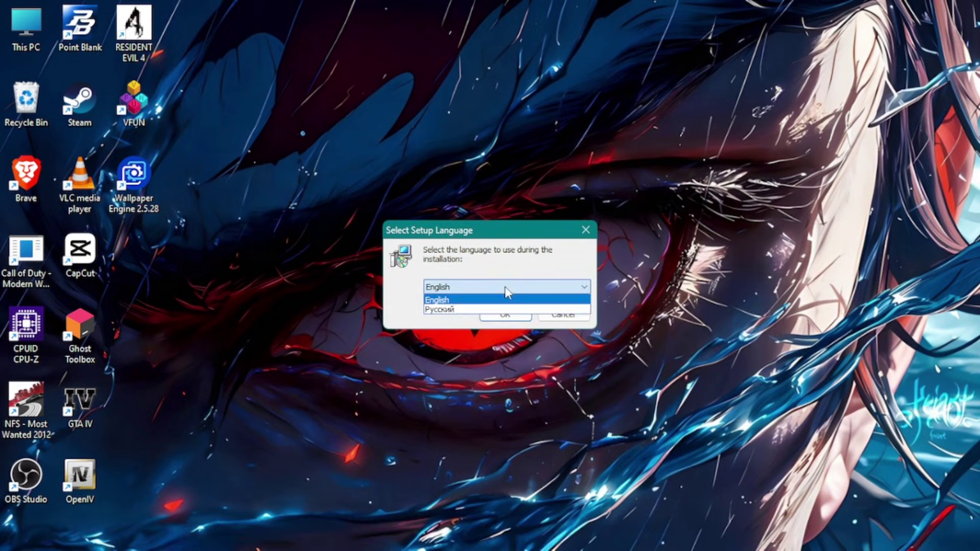
{"action": "left_click", "coordinate": [505, 299]}
{"action": "left_click", "coordinate": [505, 314]}
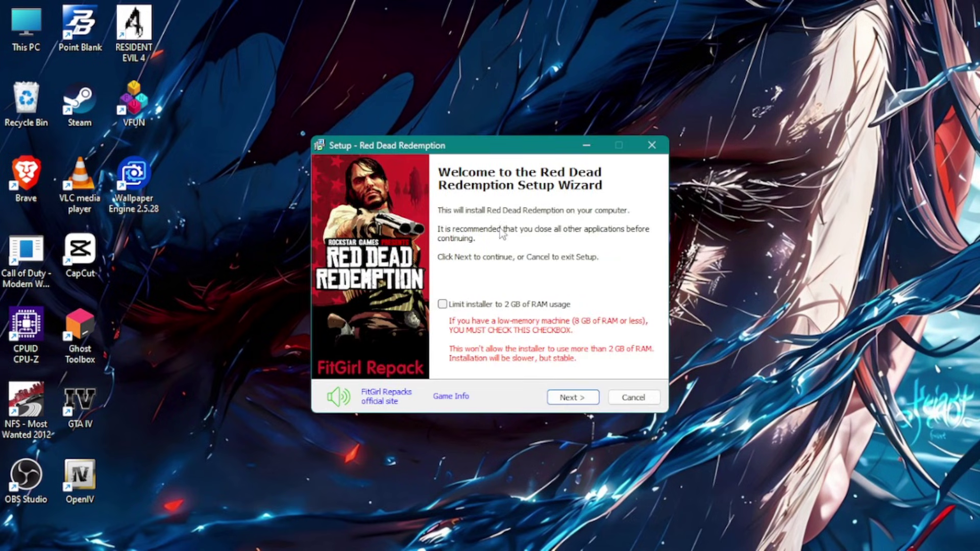
Mute the installer music, limit the installer to 2 GB of RAM usage and continue to the destination location page.
{"action": "left_click", "coordinate": [341, 397]}
{"action": "left_click", "coordinate": [443, 304]}
{"action": "left_click", "coordinate": [577, 400]}
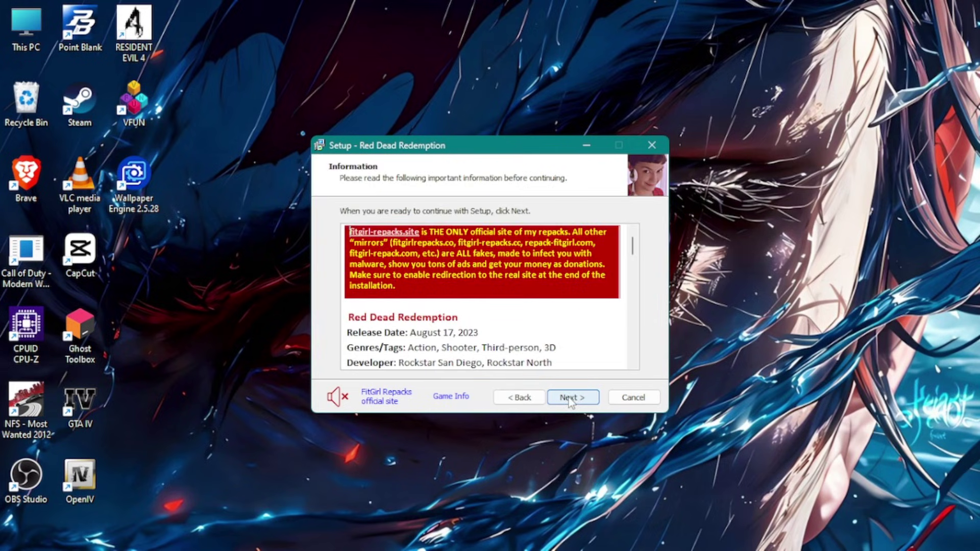
{"action": "left_click", "coordinate": [571, 400]}
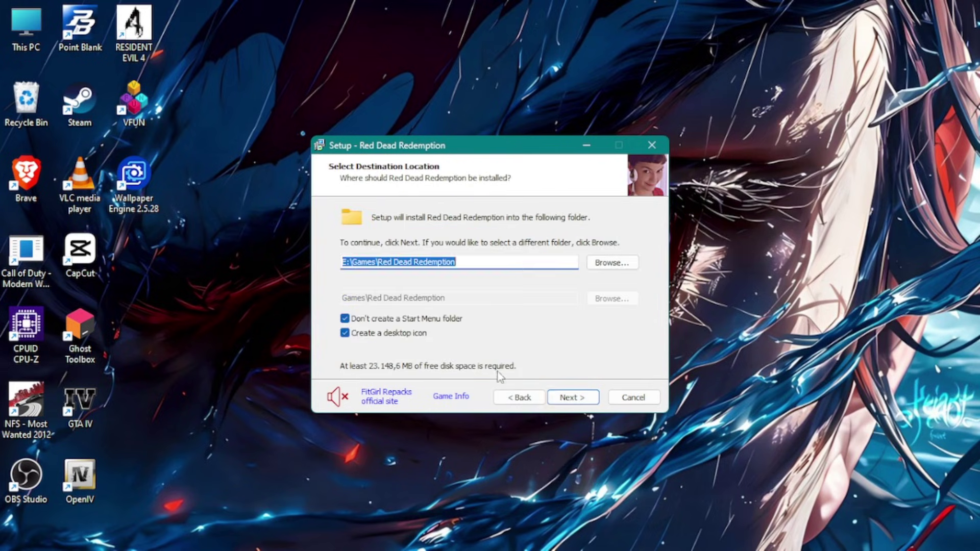
Set the install destination to E:\Red Dead Redemption, allow a Start Menu folder to be created and continue to the component selection.
{"action": "left_click", "coordinate": [608, 265]}
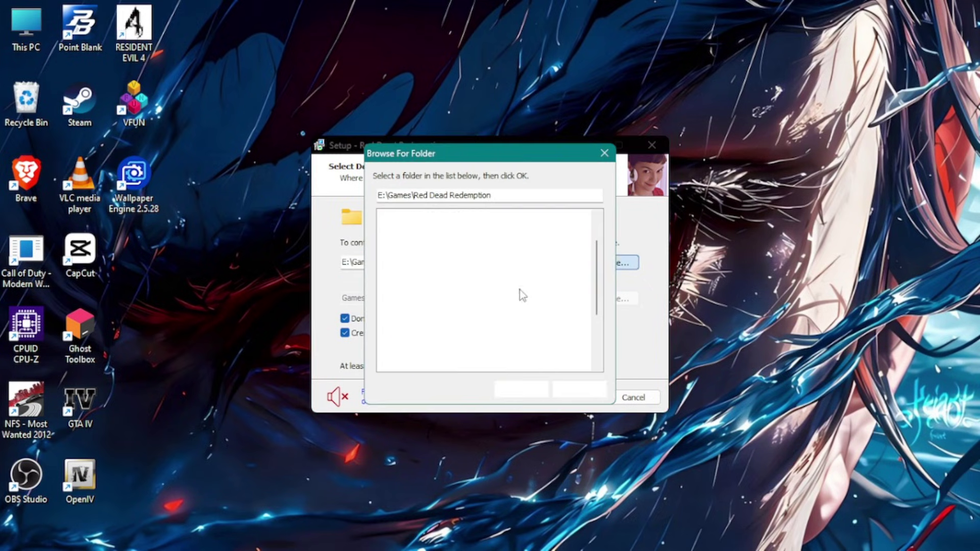
{"action": "left_click", "coordinate": [413, 220]}
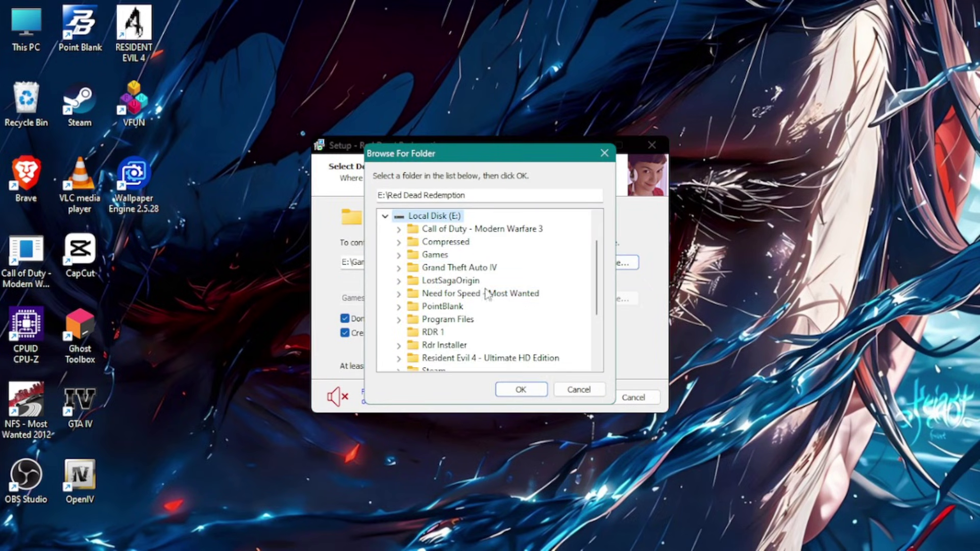
{"action": "left_click", "coordinate": [520, 390]}
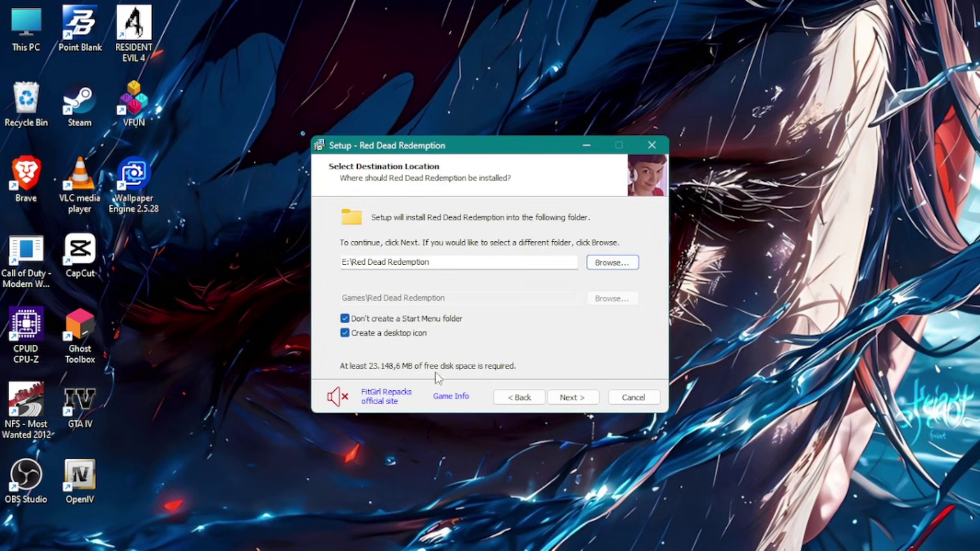
{"action": "left_click", "coordinate": [366, 319]}
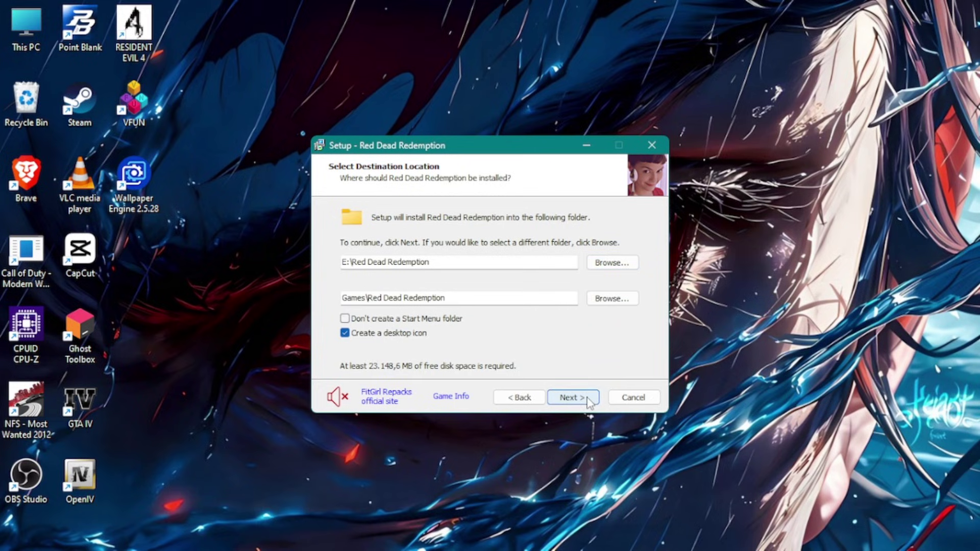
{"action": "left_click", "coordinate": [570, 397]}
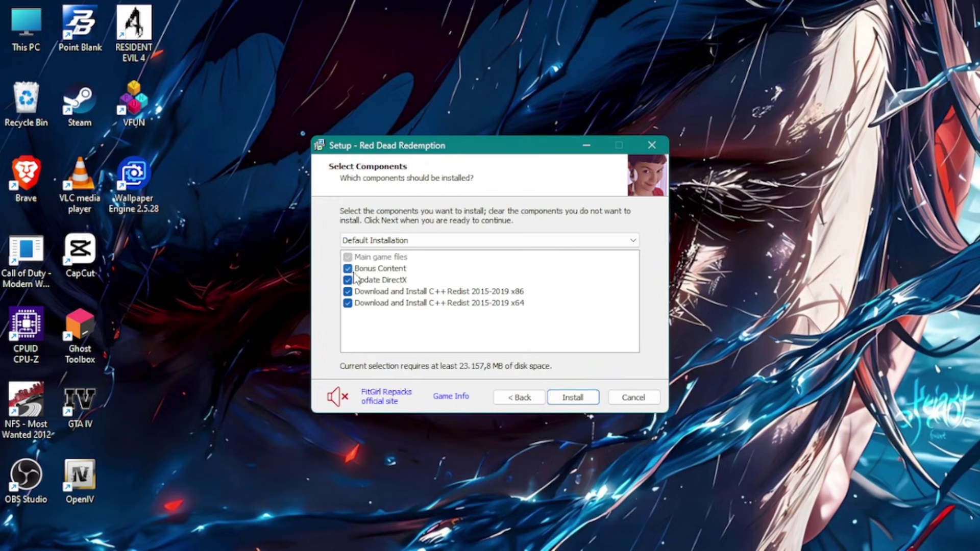
Exclude the DirectX update and both C++ Redist 2015-2019 packages (x86 and x64), and start the installation.
{"action": "left_click", "coordinate": [353, 305]}
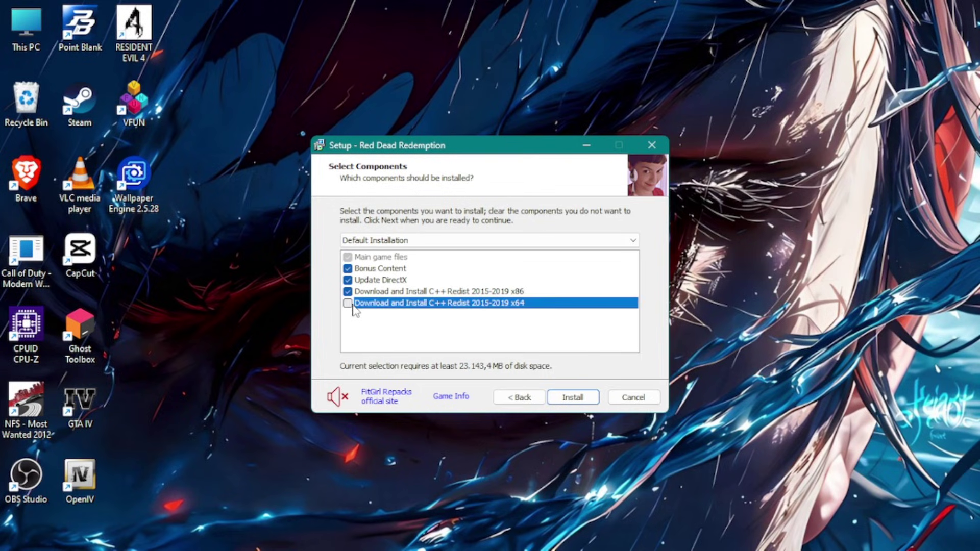
{"action": "left_click", "coordinate": [348, 291]}
{"action": "left_click", "coordinate": [348, 280]}
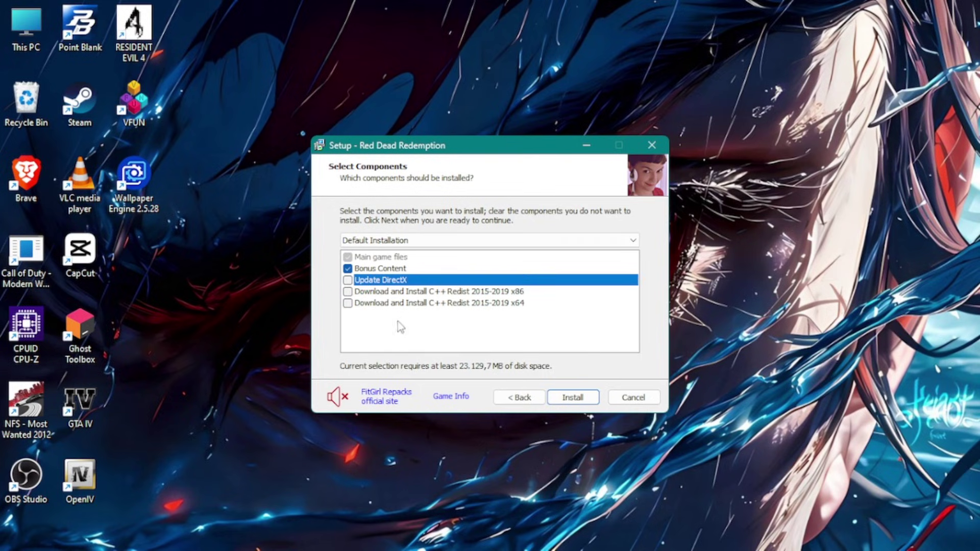
{"action": "left_click", "coordinate": [573, 398]}
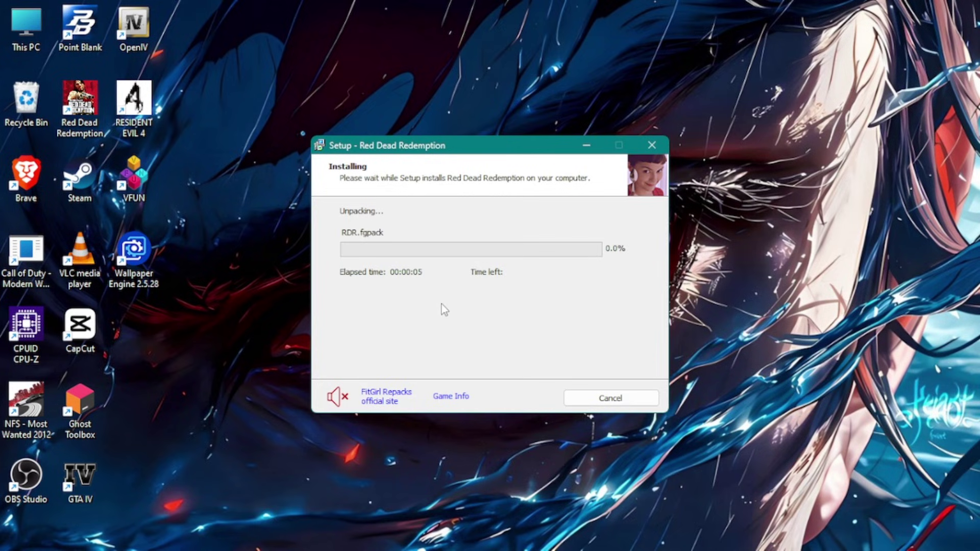
Open Task Manager and filter the running processes by "setu".
{"action": "mouse_move", "coordinate": [236, 523]}
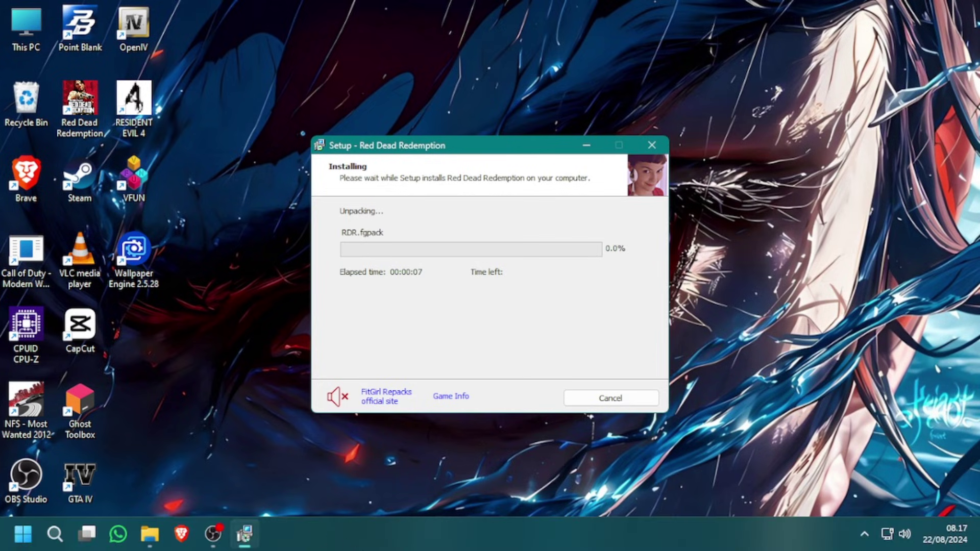
{"action": "right_click", "coordinate": [401, 528]}
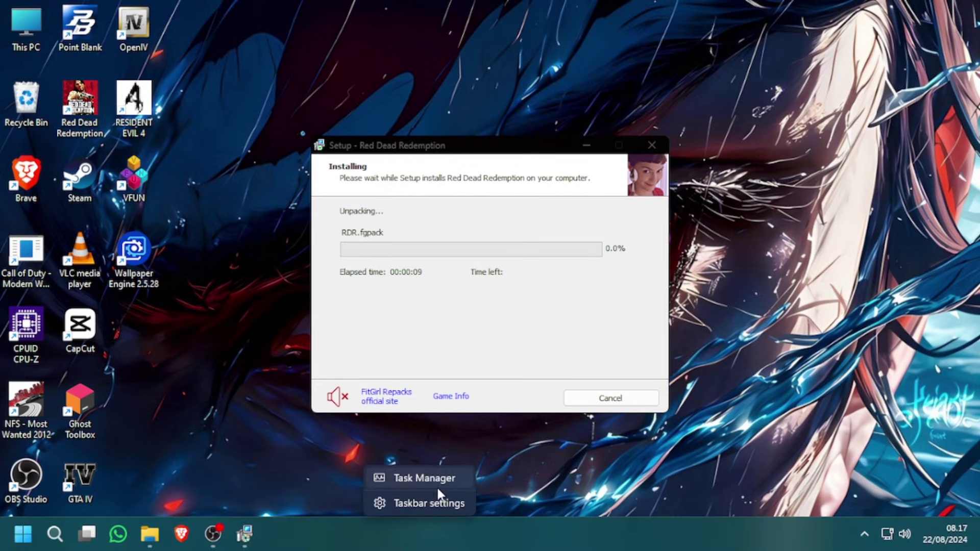
{"action": "left_click", "coordinate": [379, 478]}
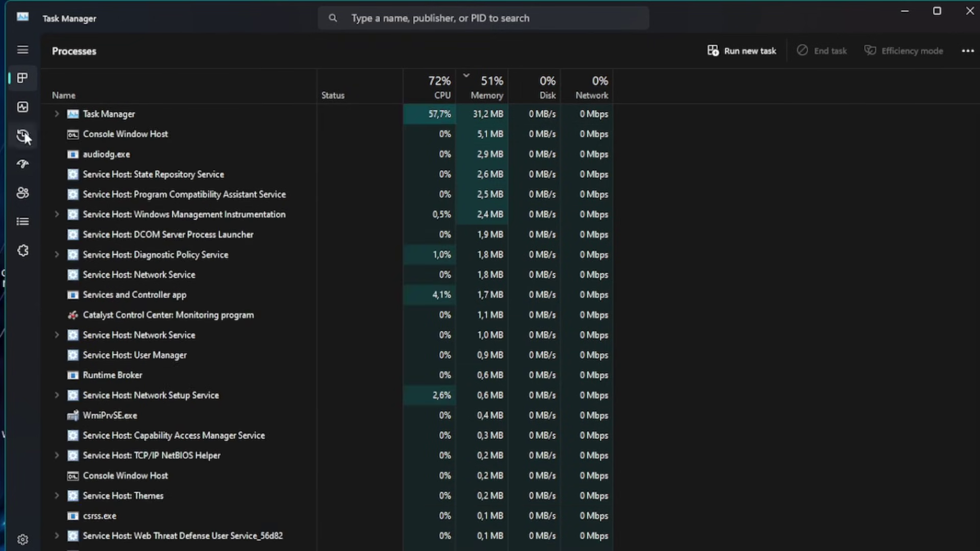
{"action": "left_click", "coordinate": [389, 23]}
{"action": "type", "text": "se"}
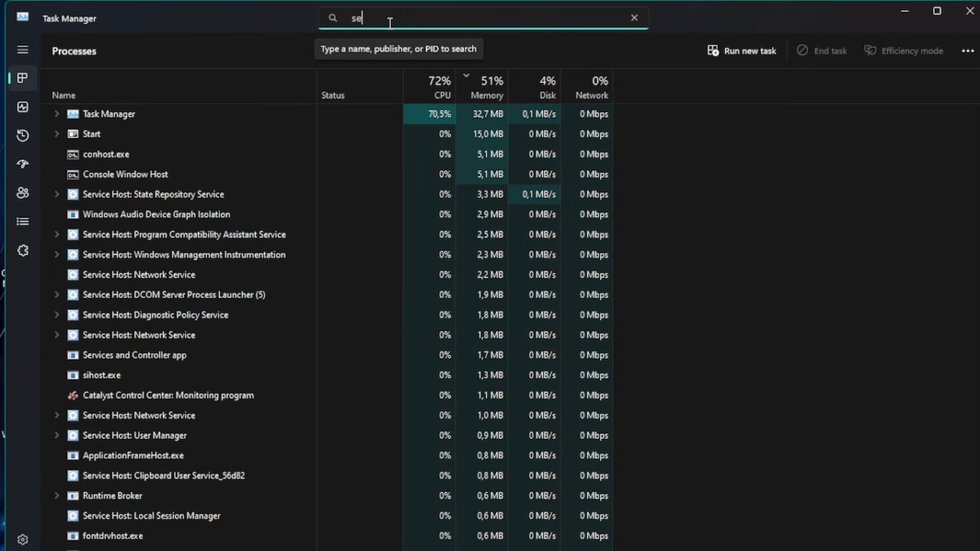
{"action": "type", "text": "t"}
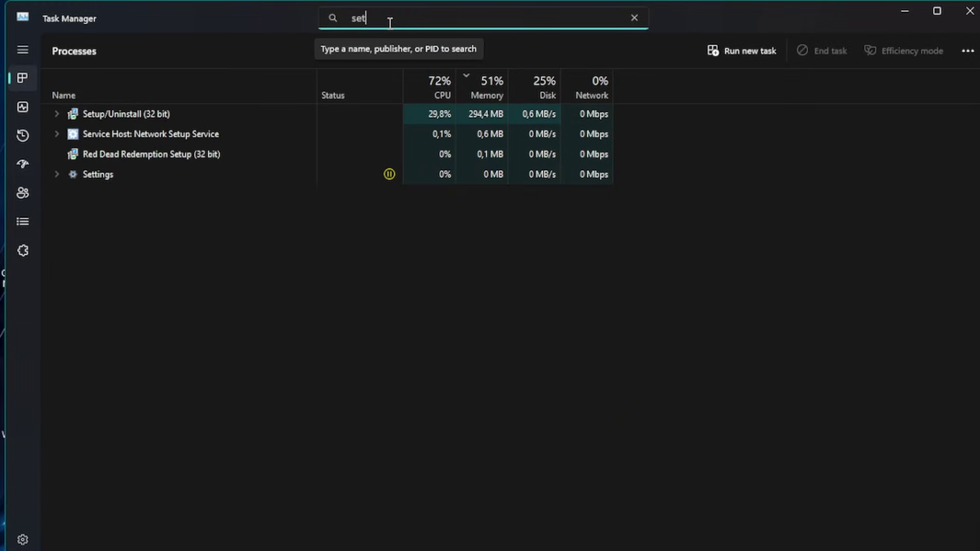
{"action": "type", "text": "u"}
Go to the details entry of the Red Dead Redemption Setup (32 bit) process.
{"action": "right_click", "coordinate": [117, 116]}
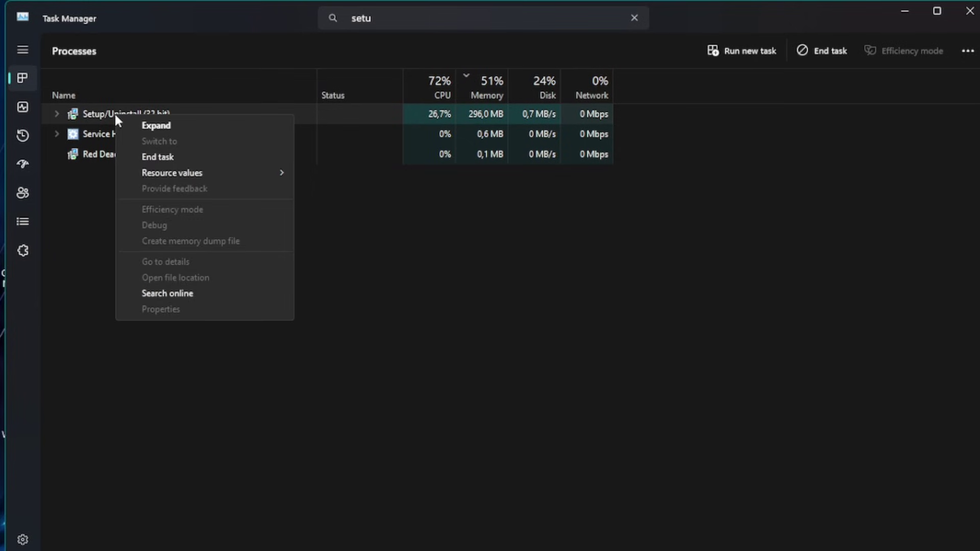
{"action": "mouse_move", "coordinate": [163, 173]}
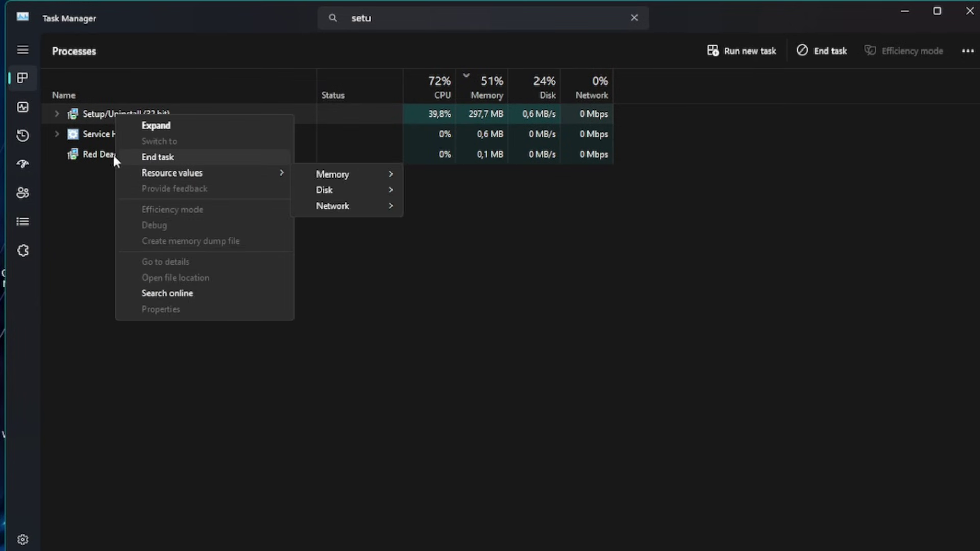
{"action": "right_click", "coordinate": [98, 148]}
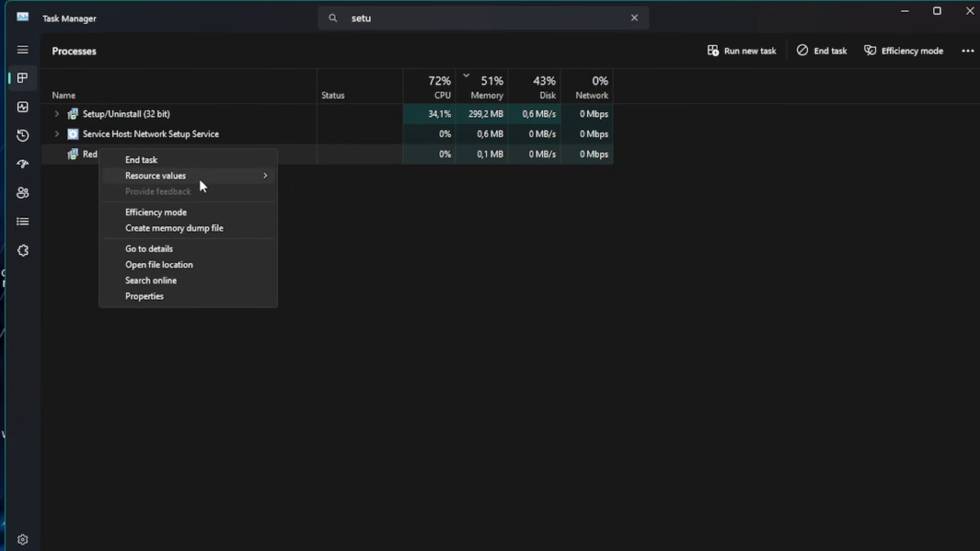
{"action": "left_click", "coordinate": [160, 249]}
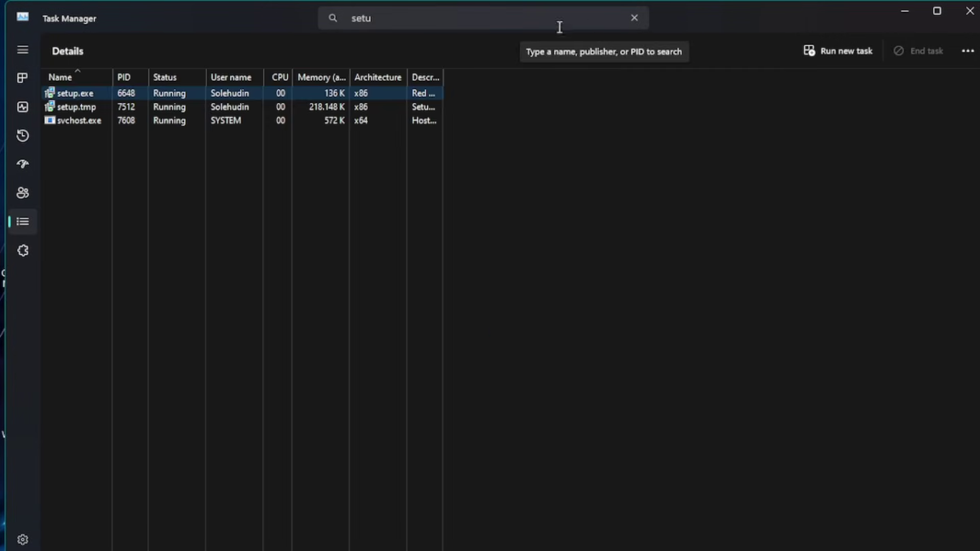
Set the priority of the setup.exe process to High and confirm the change.
{"action": "right_click", "coordinate": [194, 93]}
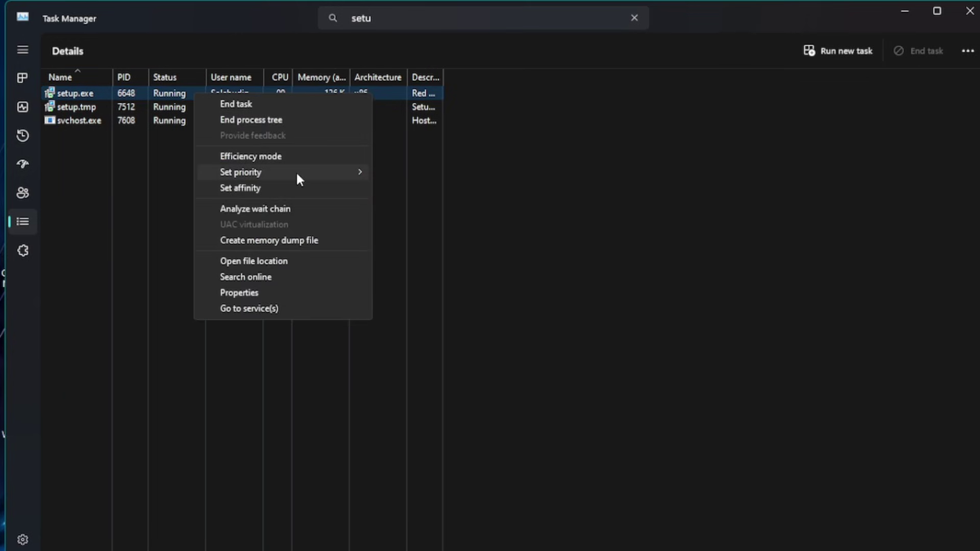
{"action": "mouse_move", "coordinate": [295, 172]}
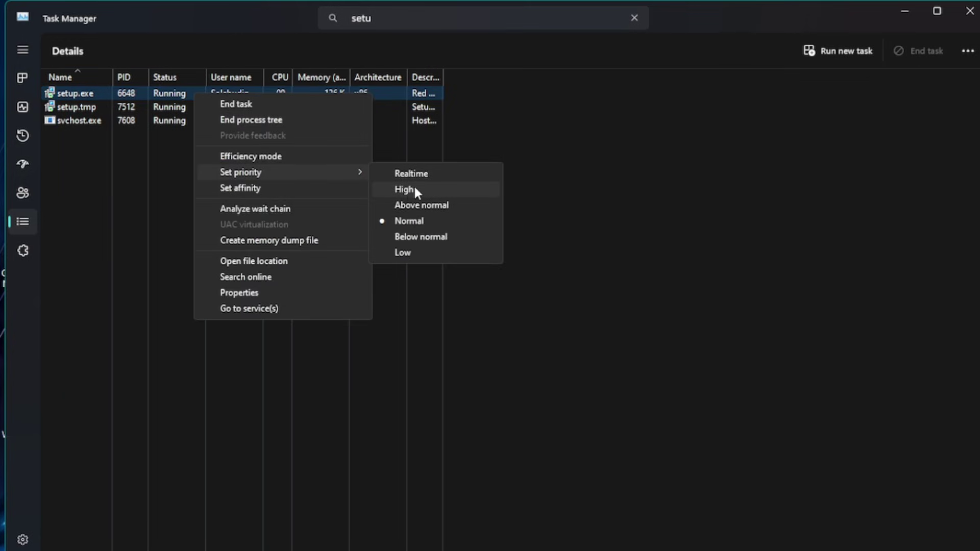
{"action": "left_click", "coordinate": [412, 189]}
{"action": "left_click", "coordinate": [505, 301]}
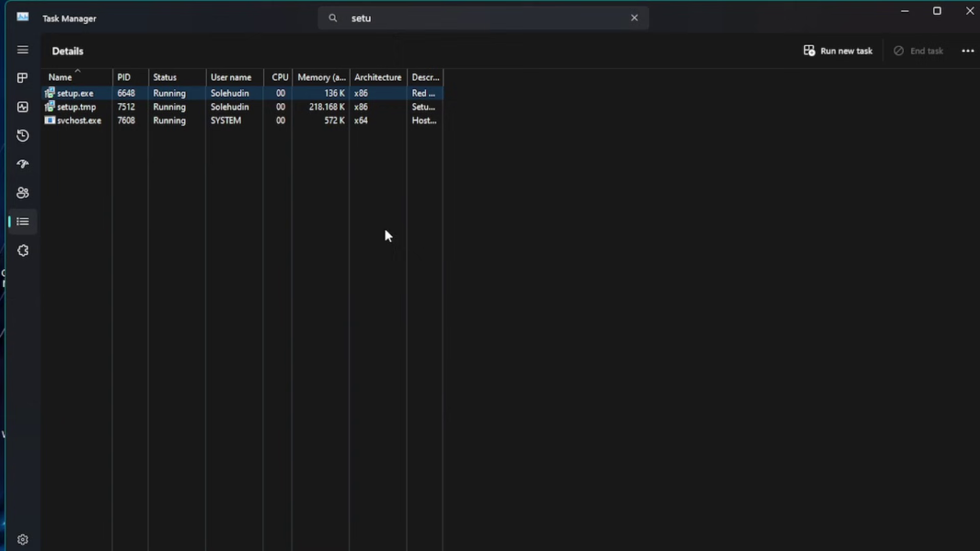
Set the priority of the setup.tmp process to High, confirm the change and close Task Manager.
{"action": "right_click", "coordinate": [282, 107]}
{"action": "mouse_move", "coordinate": [368, 183]}
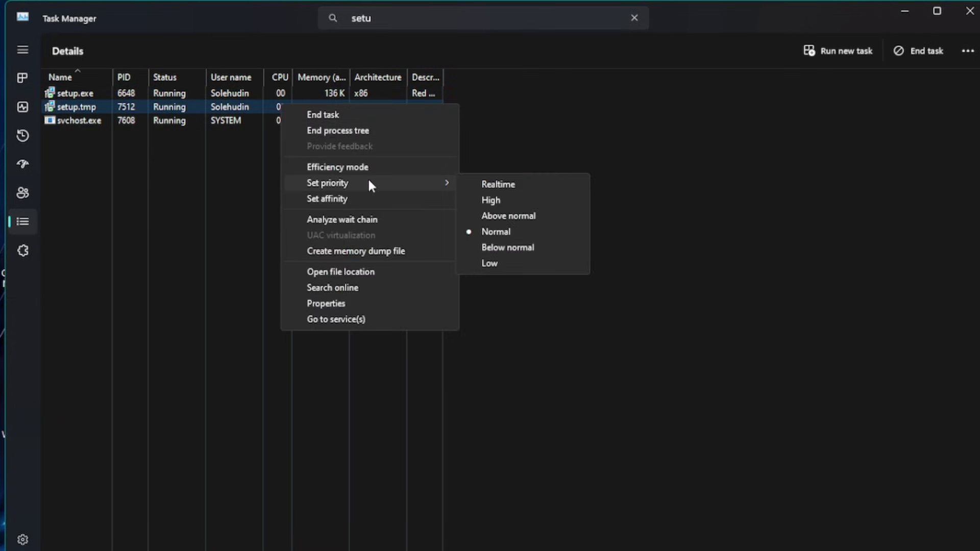
{"action": "left_click", "coordinate": [491, 200]}
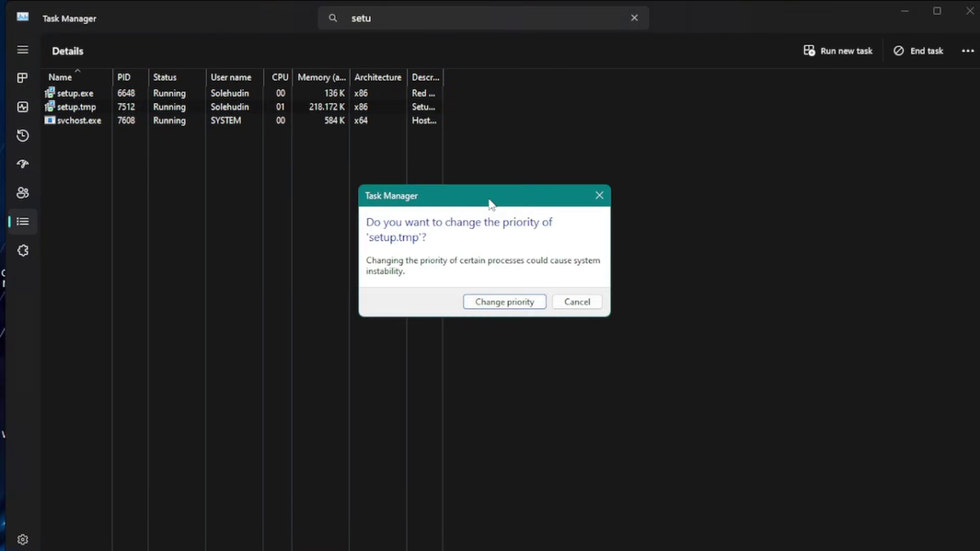
{"action": "left_click", "coordinate": [540, 303]}
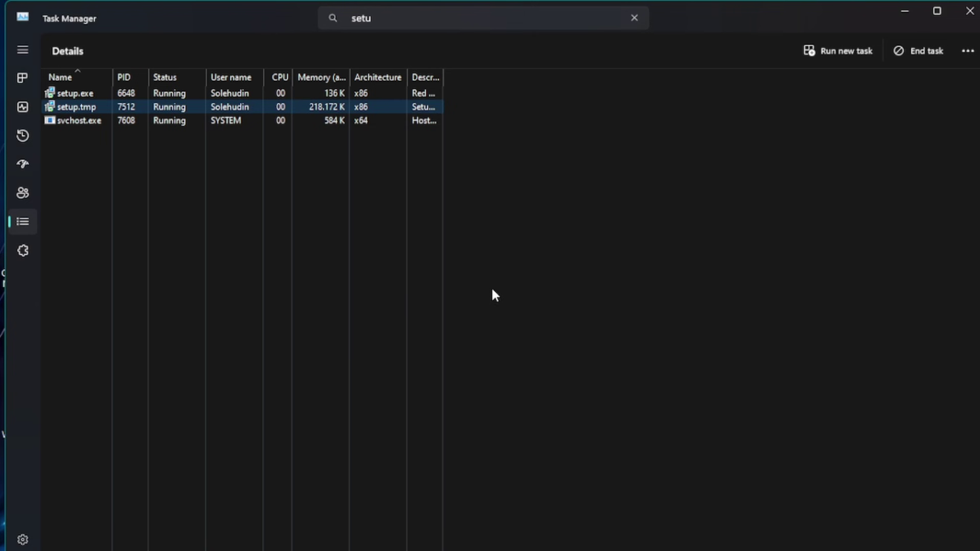
{"action": "left_click", "coordinate": [972, 8]}
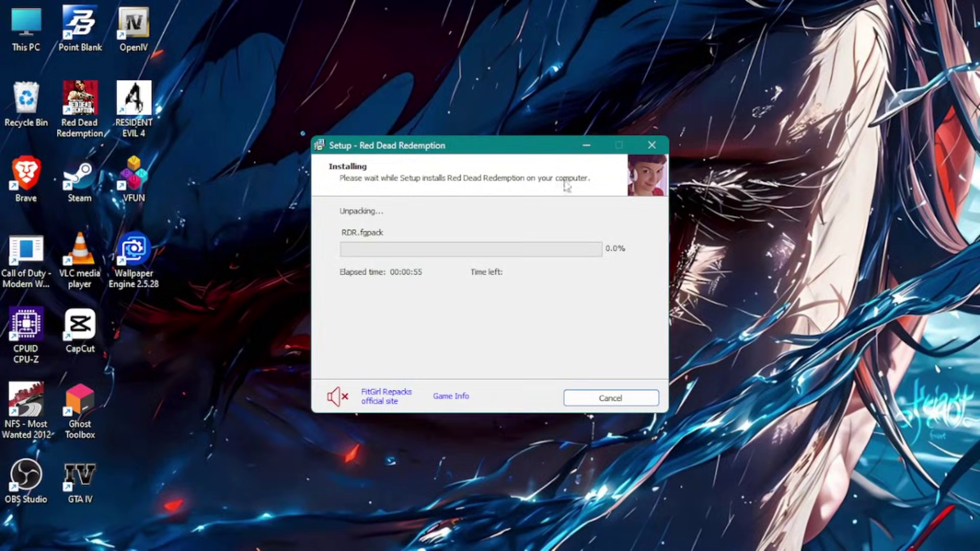